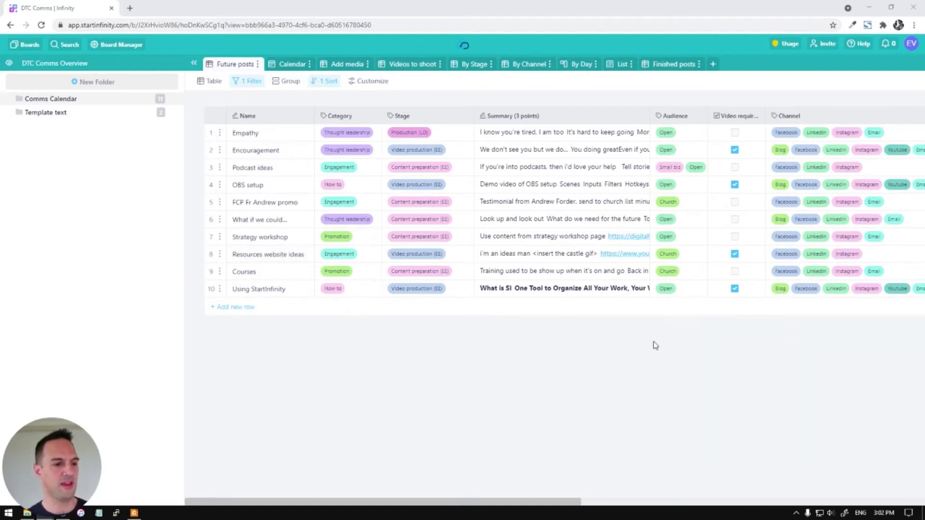
Check the available view types, then display the Future posts filter: Stage is not Finished
left_click_drag(352, 503, 329, 511)
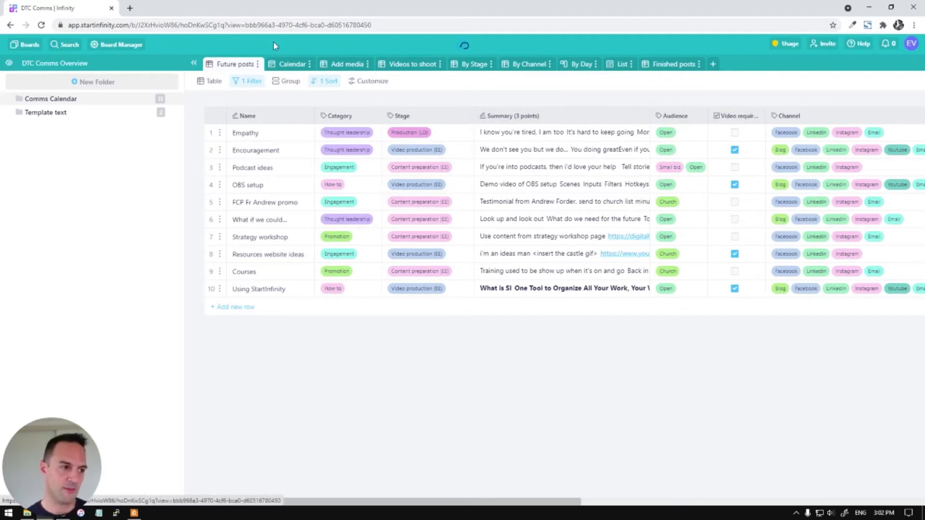
left_click(215, 82)
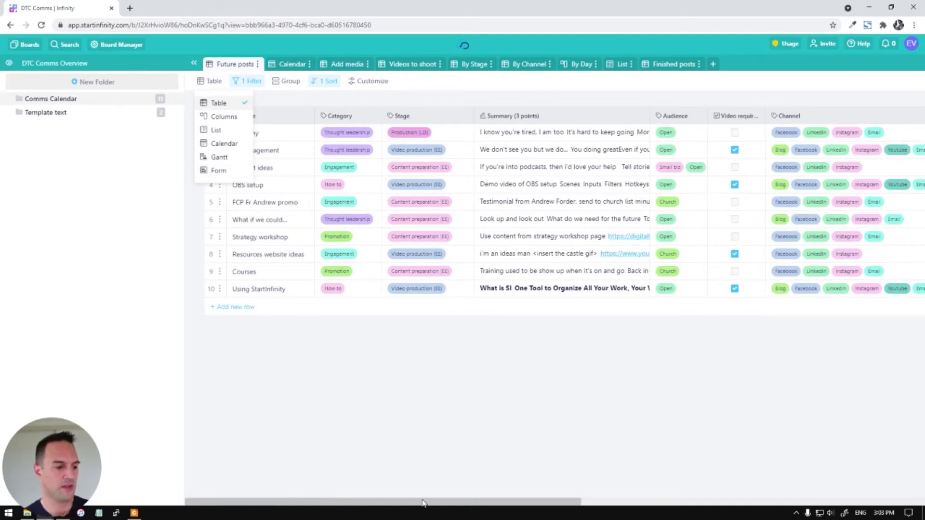
left_click(555, 491)
left_click_drag(555, 502, 539, 475)
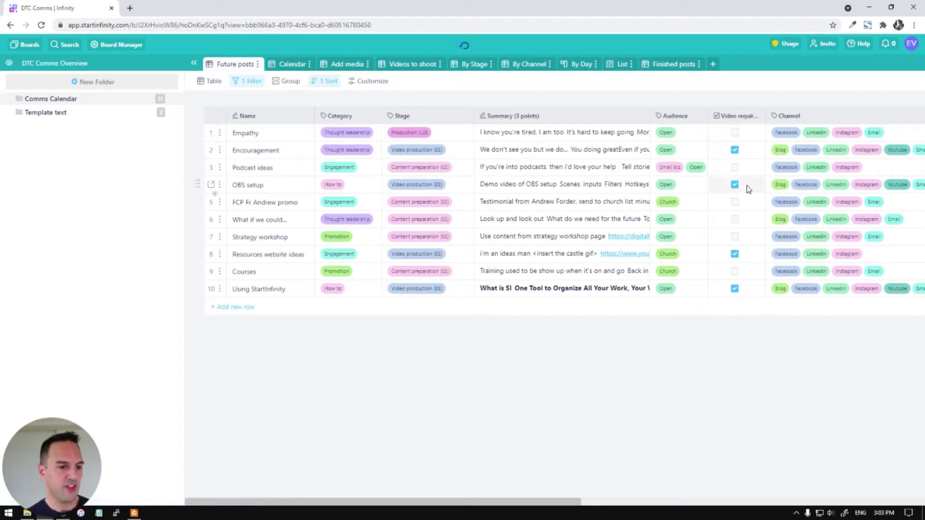
left_click_drag(513, 503, 884, 474)
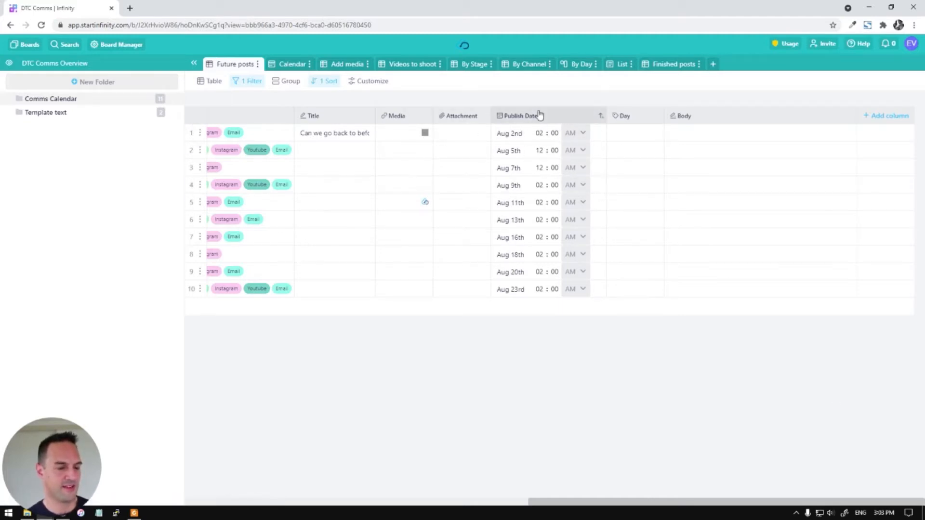
left_click_drag(611, 500, 270, 502)
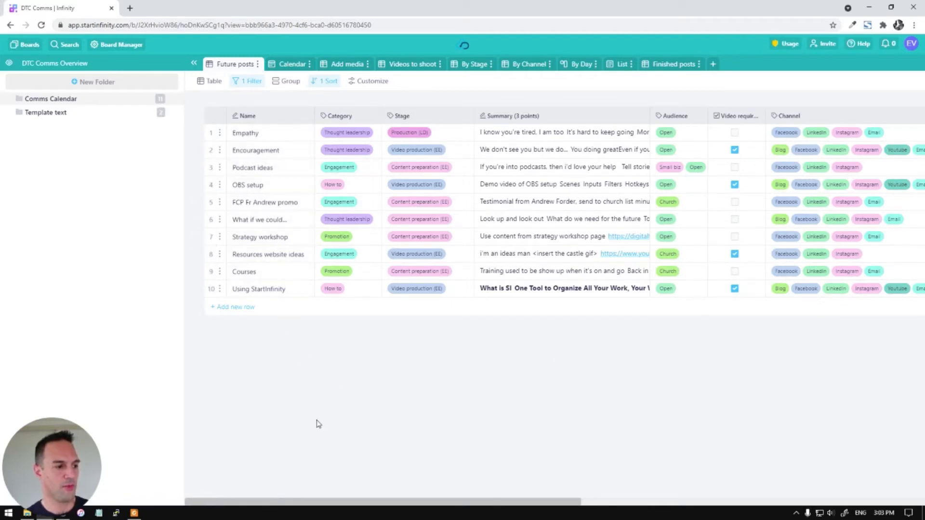
left_click(244, 81)
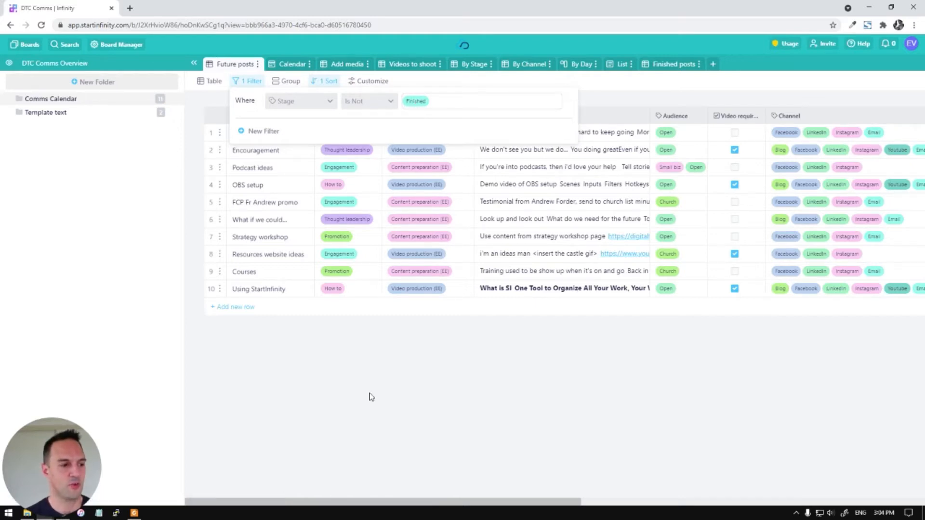
Close the filter and review the Finished posts view's filter settings
left_click(466, 443)
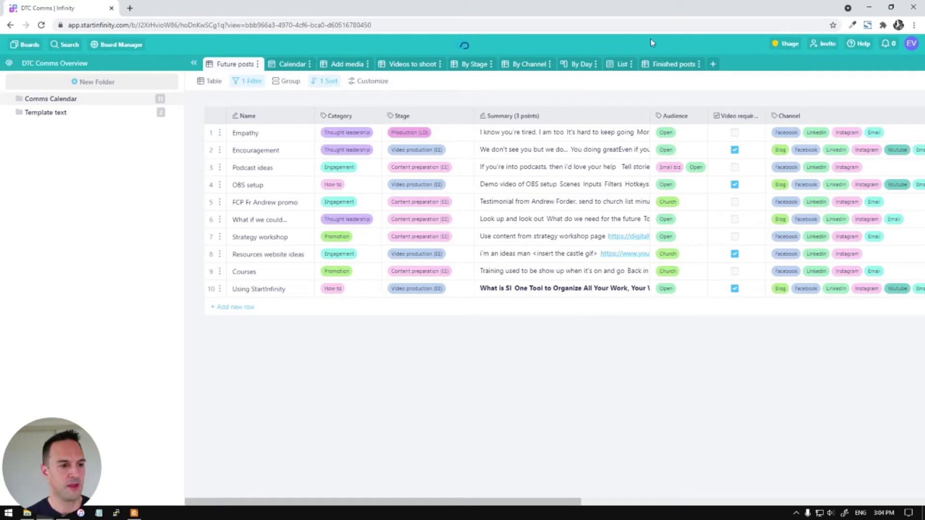
left_click(677, 68)
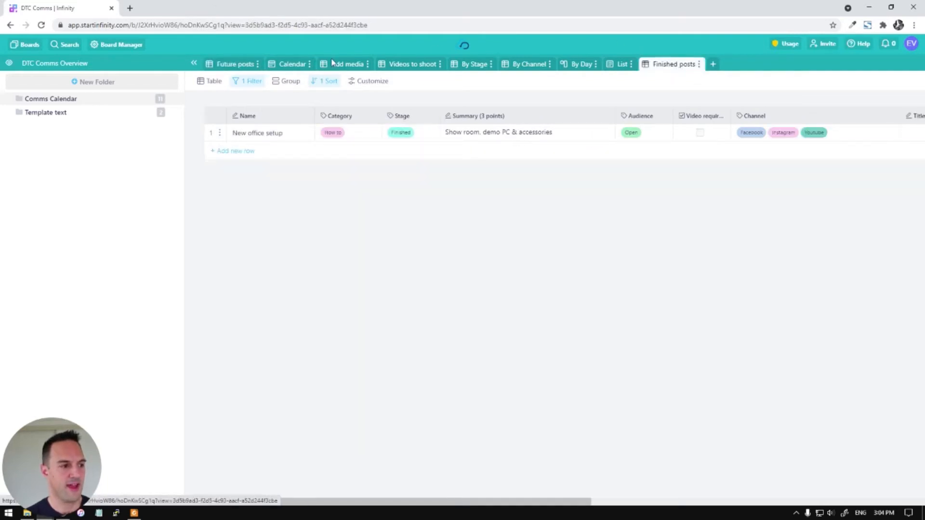
left_click(250, 82)
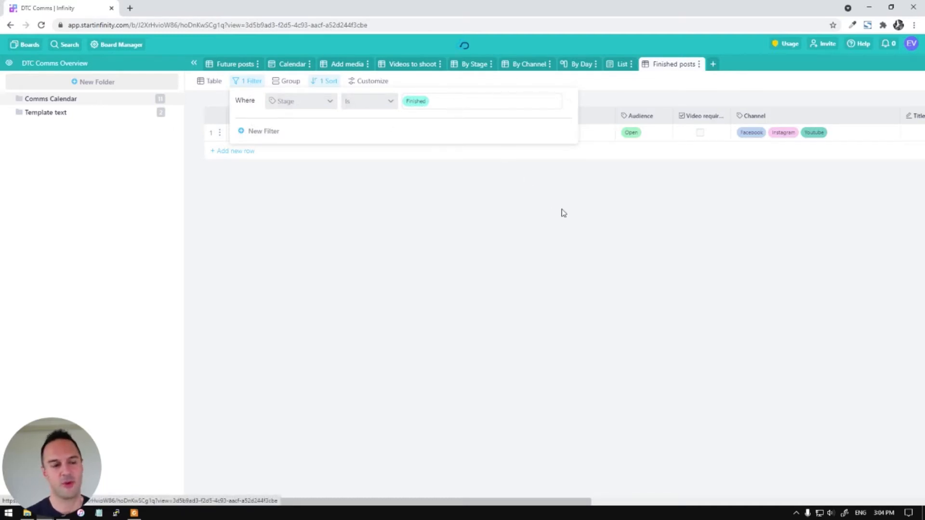
left_click(593, 243)
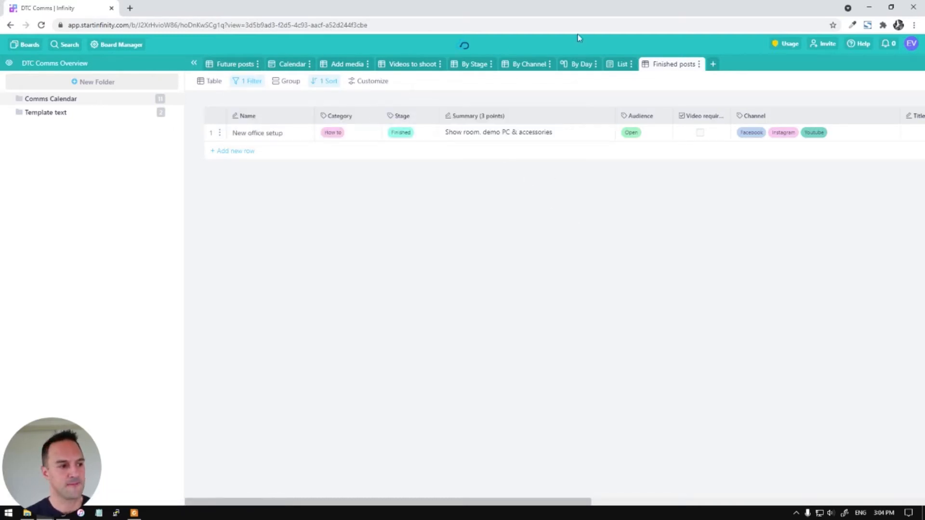
Return to Future posts and check the Empathy post's Stage options without changing them
left_click(232, 64)
left_click_drag(423, 499, 386, 504)
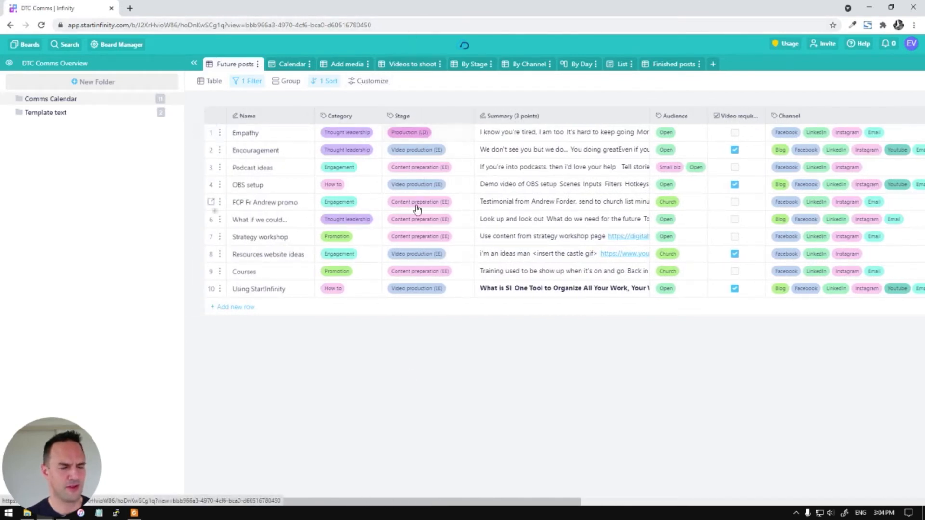
left_click(430, 137)
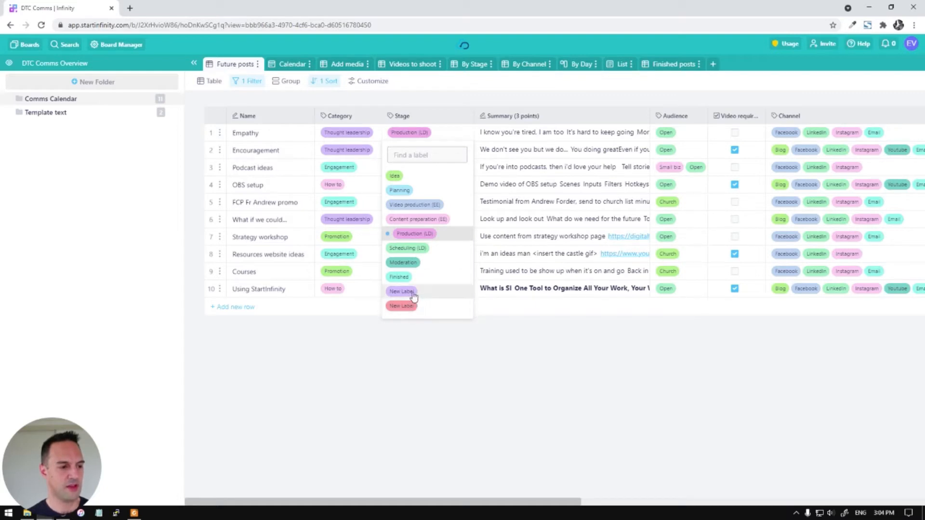
left_click(423, 336)
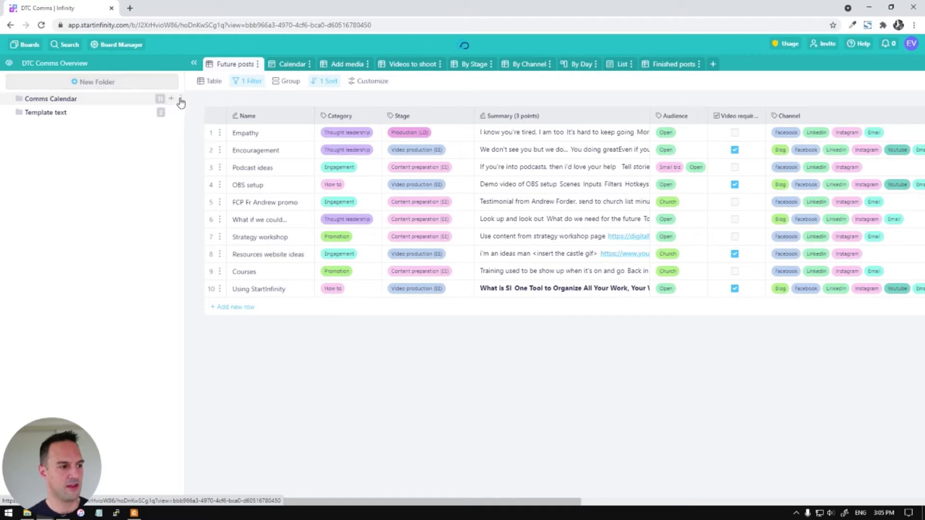
In the Comms Calendar settings, edit the Stage attribute and delete two unused New Label rows
left_click(182, 100)
left_click(196, 119)
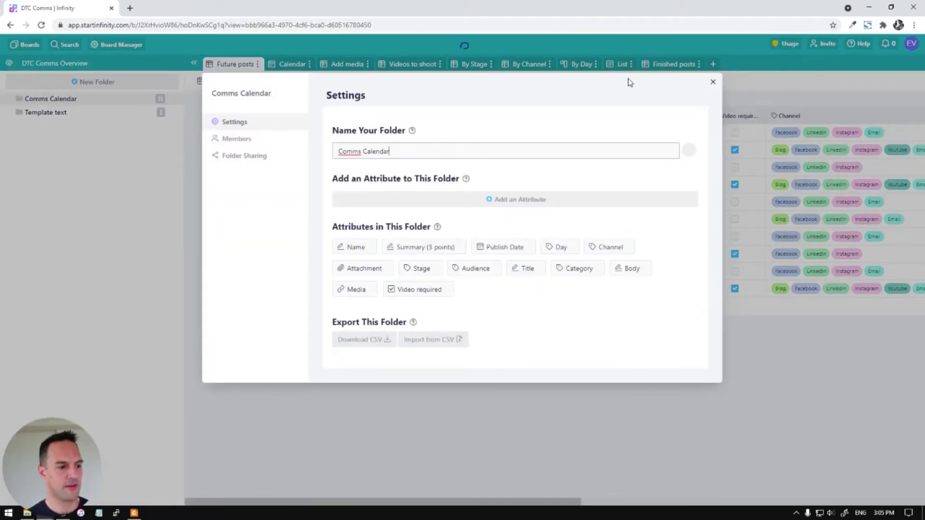
left_click(433, 268)
left_click(444, 285)
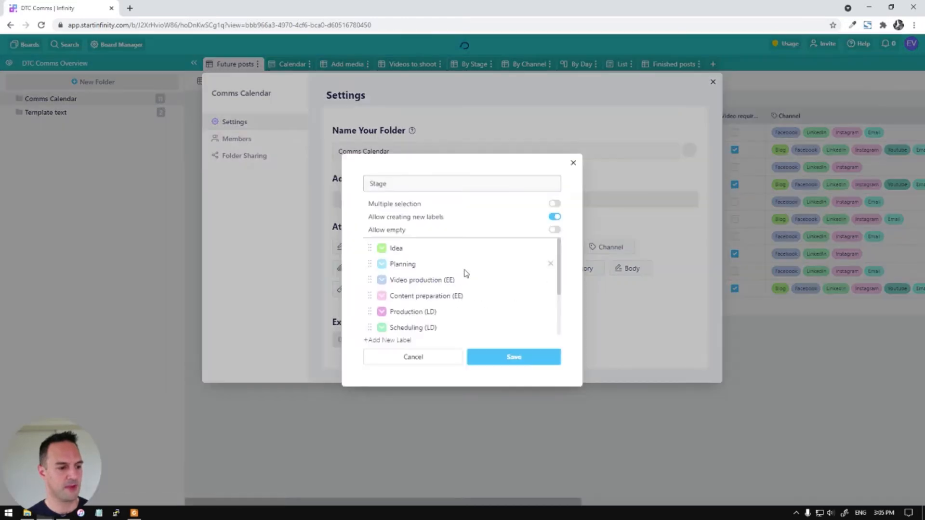
scroll(464, 271, "down", 3)
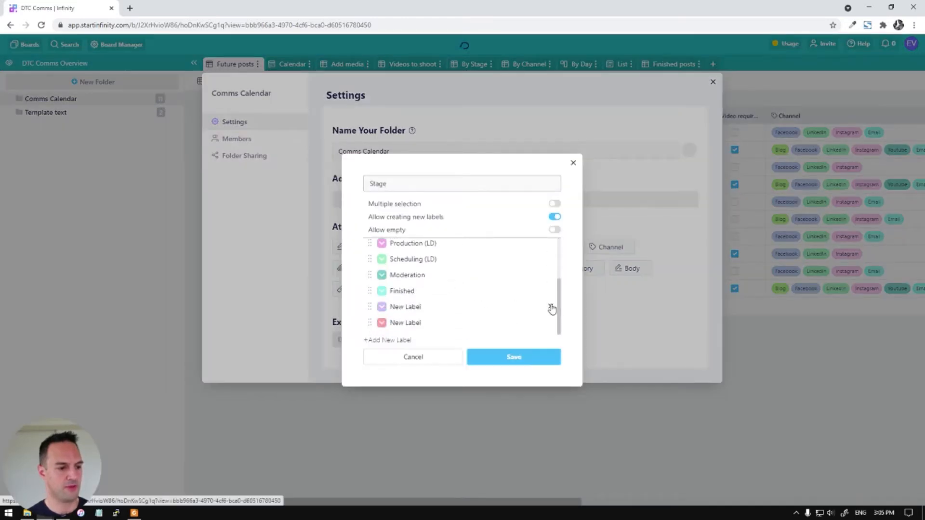
left_click(551, 307)
left_click(551, 323)
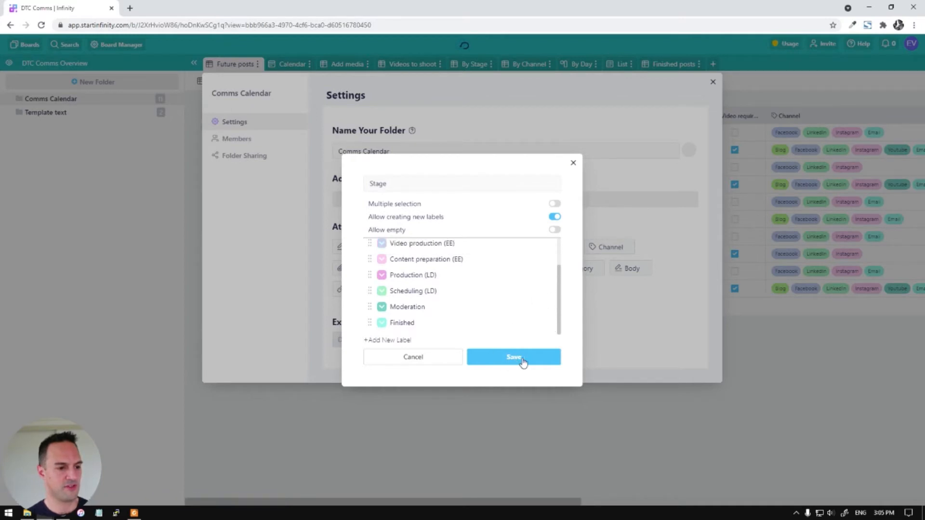
Add an 'Evaluation' label, move it above Finished, remove the extra row, and save
scroll(456, 282, "up", 2)
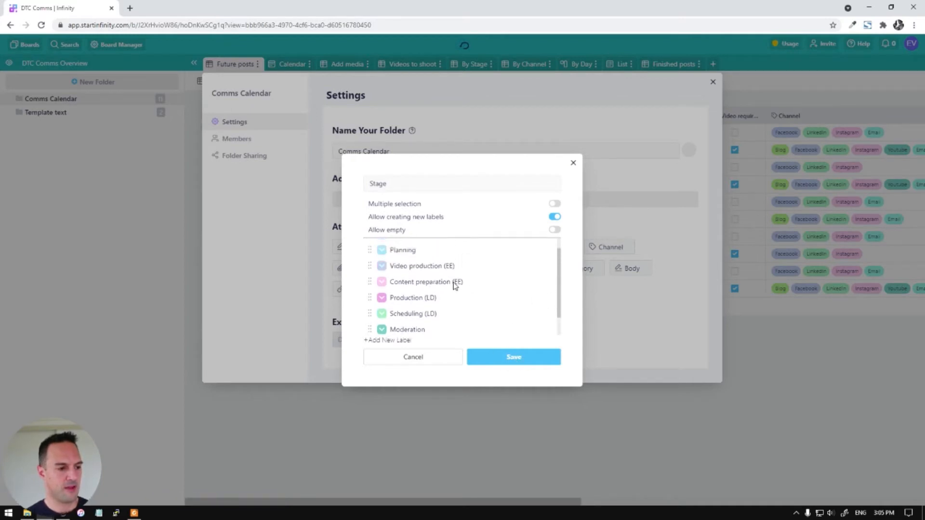
scroll(453, 272, "down", 2)
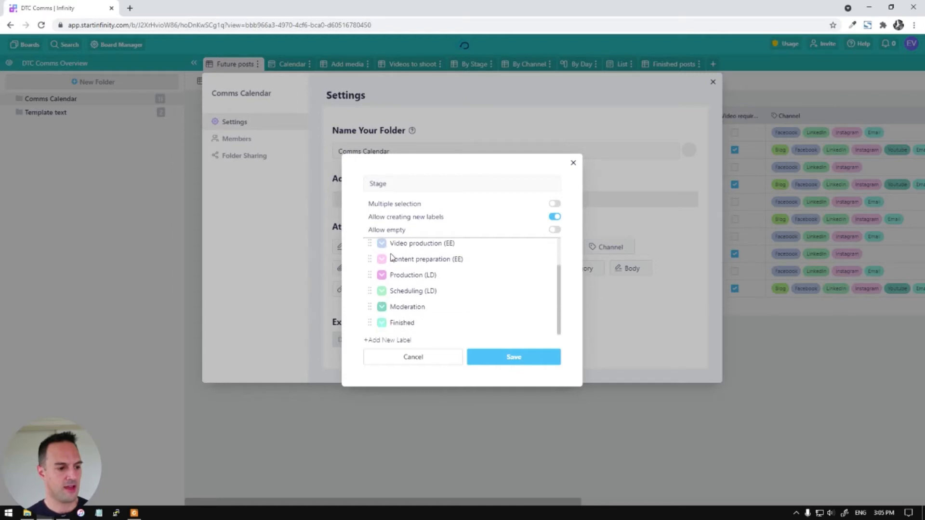
left_click(406, 341)
type("Evaluation")
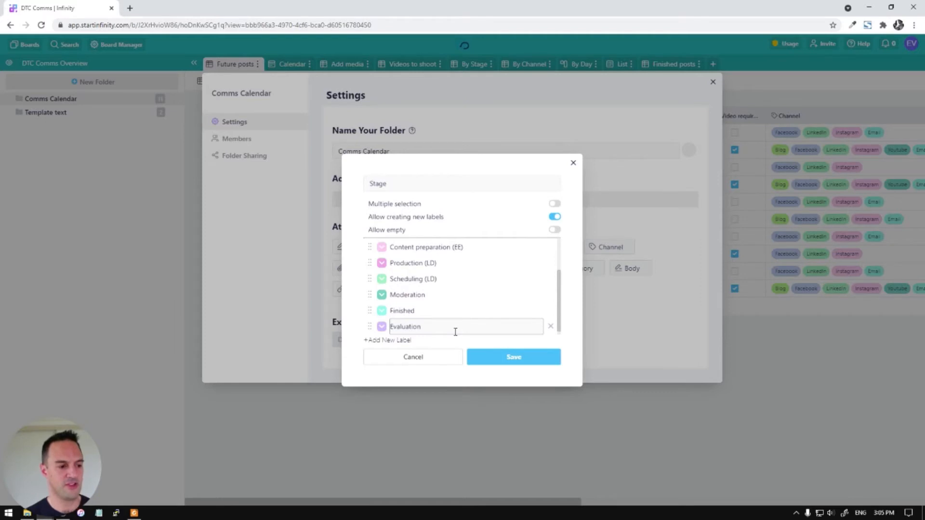
key("Return")
left_click(572, 347)
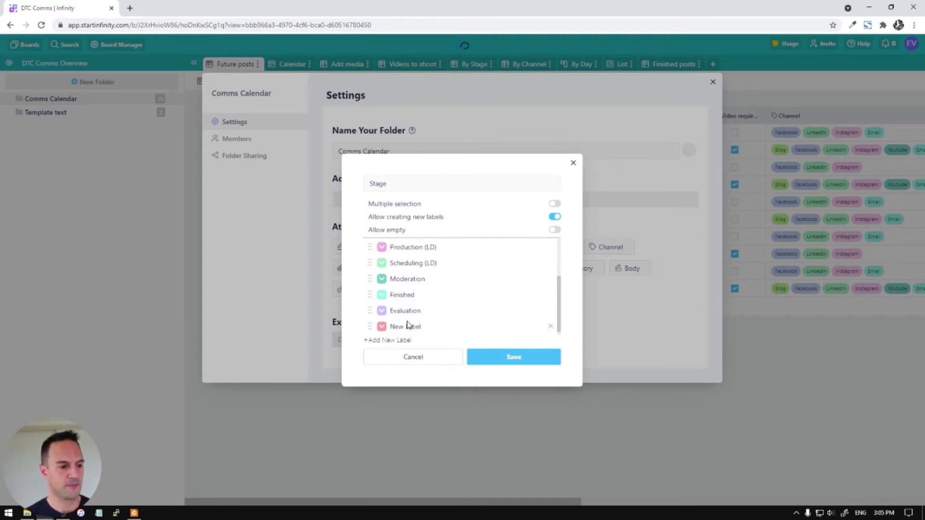
left_click_drag(369, 312, 370, 293)
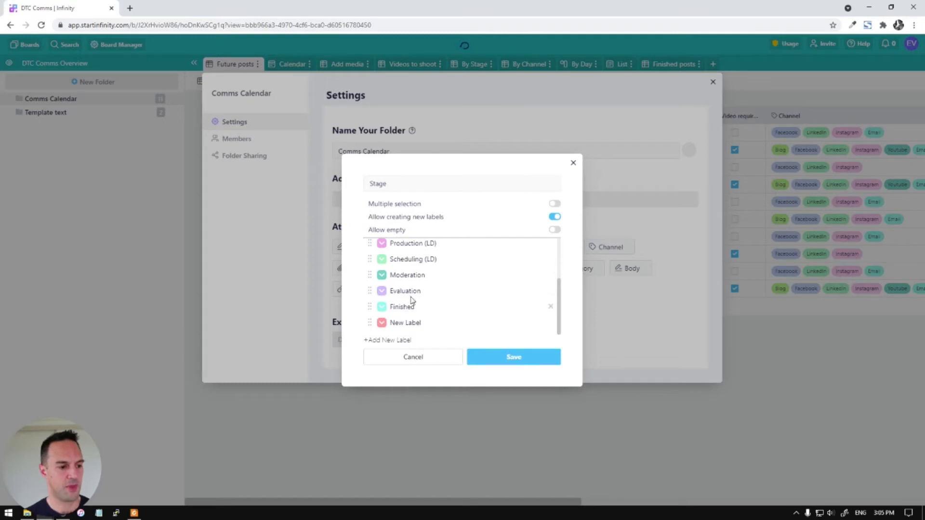
left_click(550, 323)
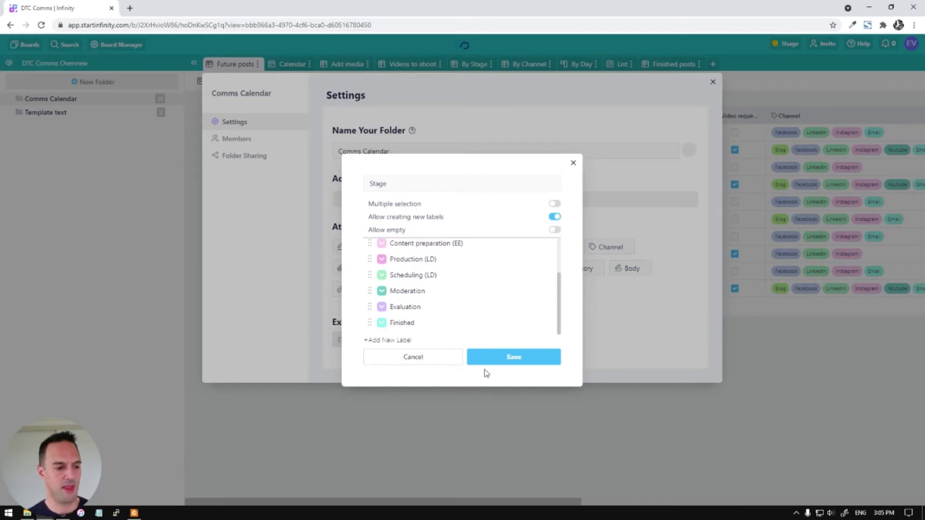
left_click(516, 362)
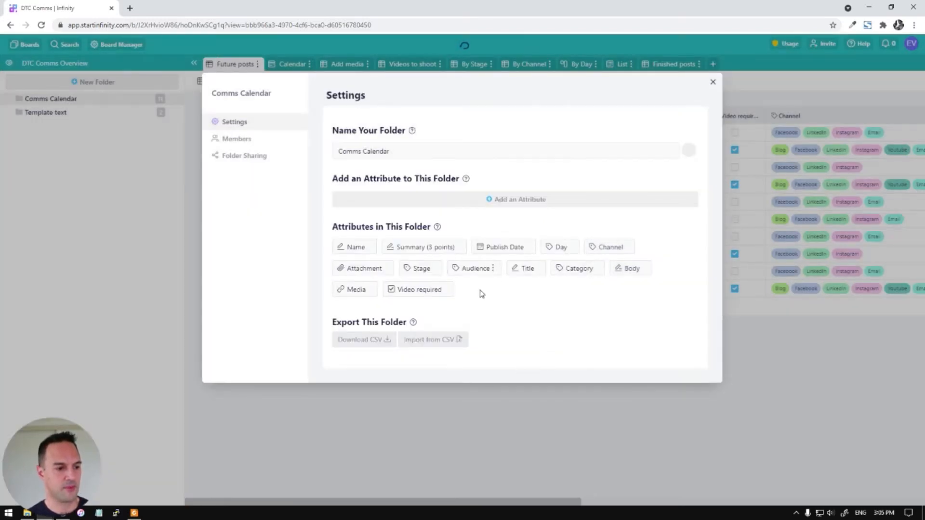
left_click(368, 247)
left_click(383, 261)
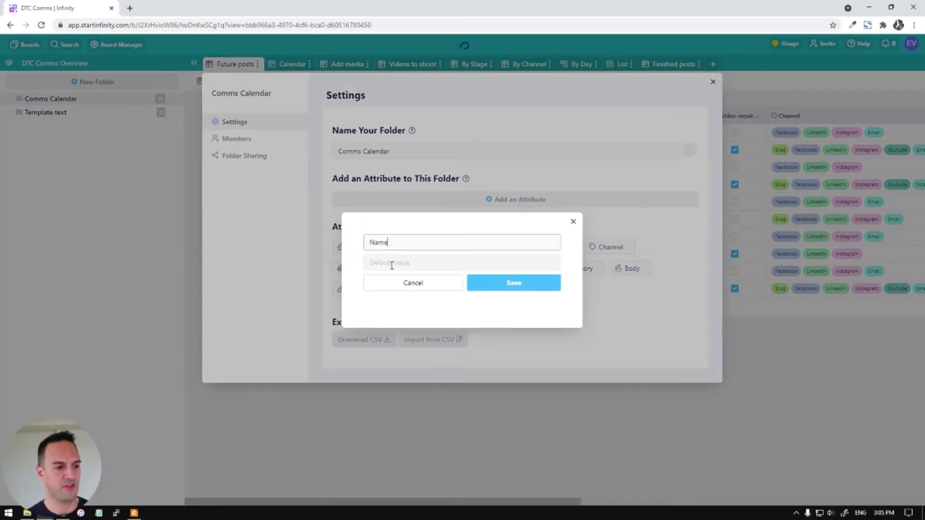
left_click(442, 284)
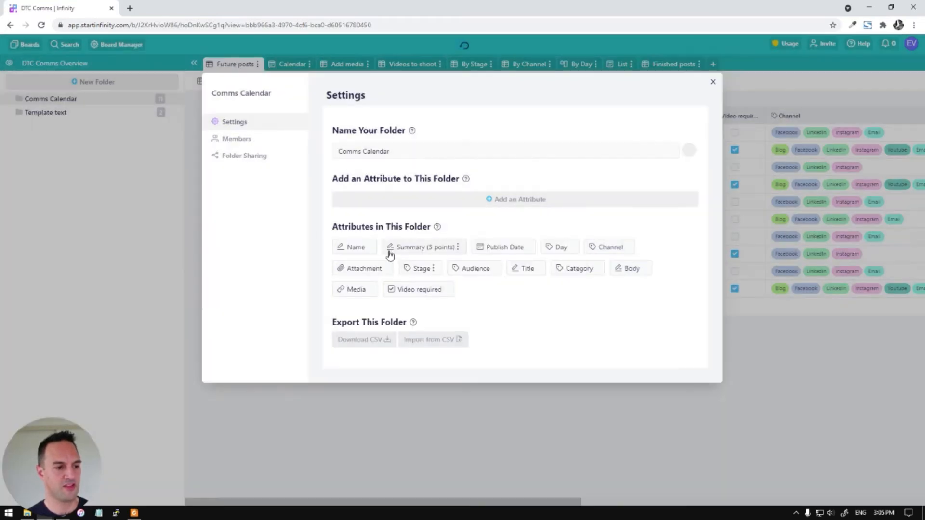
left_click(458, 248)
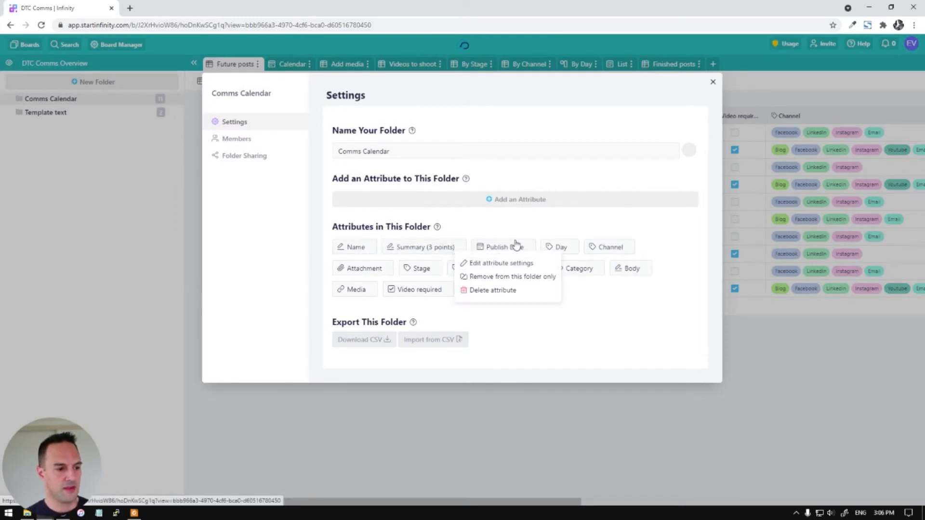
left_click(490, 262)
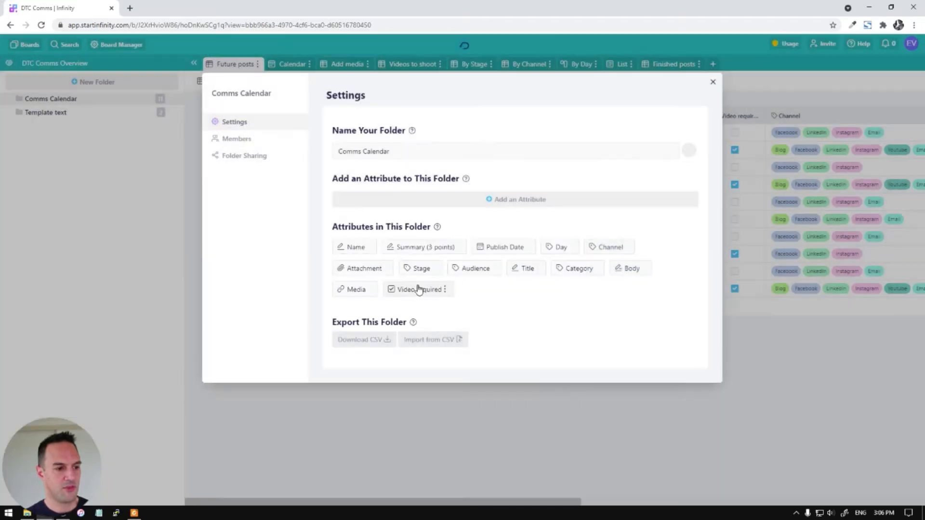
left_click(426, 289)
left_click(520, 200)
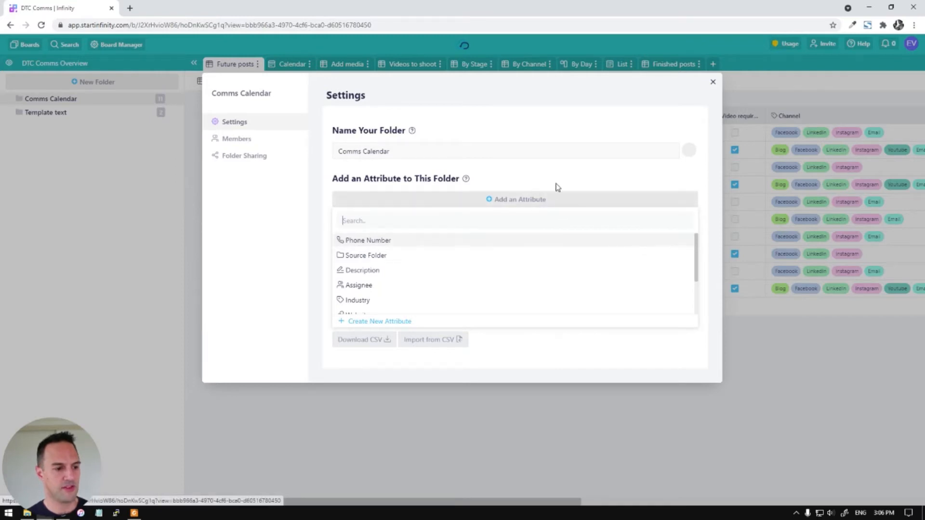
scroll(404, 262, "down", 1)
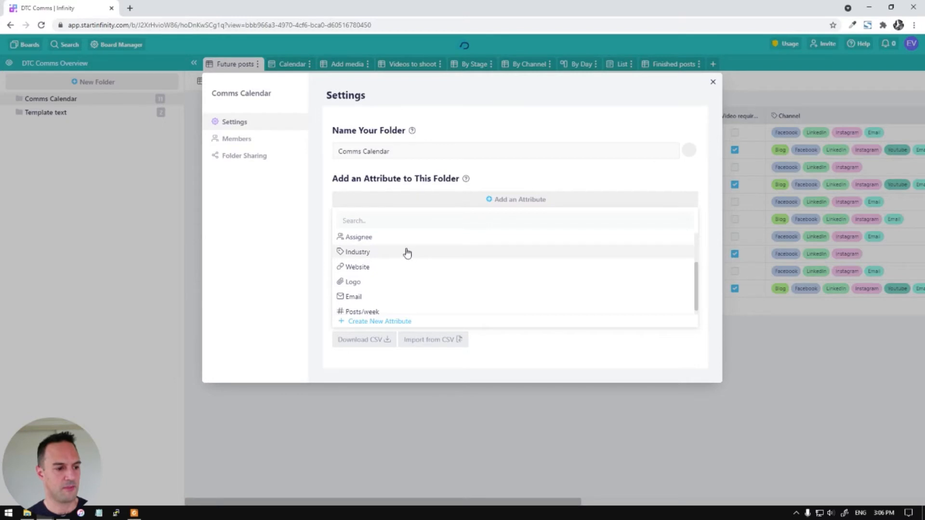
scroll(404, 255, "down", 1)
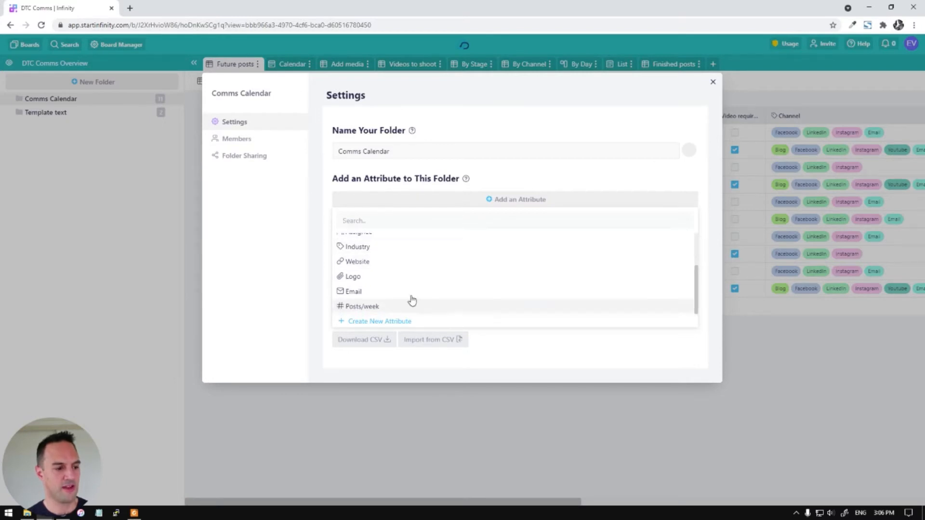
left_click(395, 321)
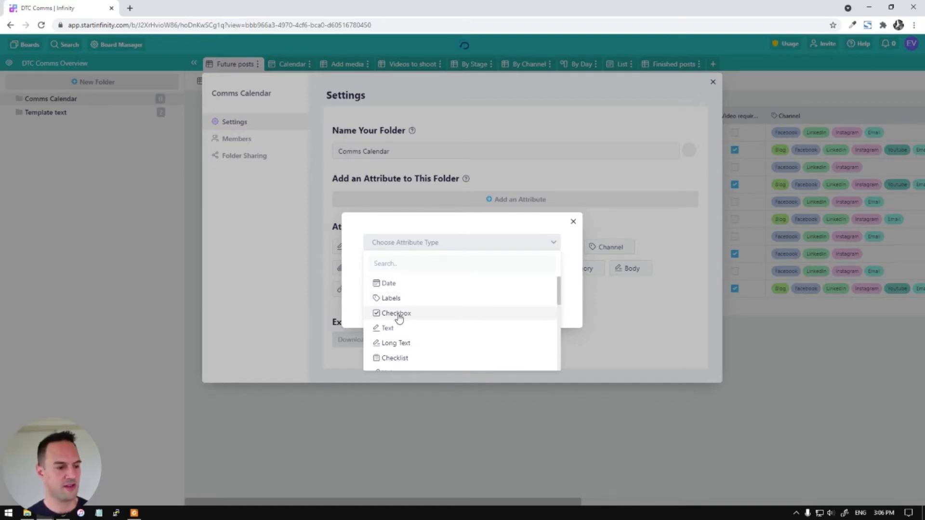
scroll(413, 300, "down", 1)
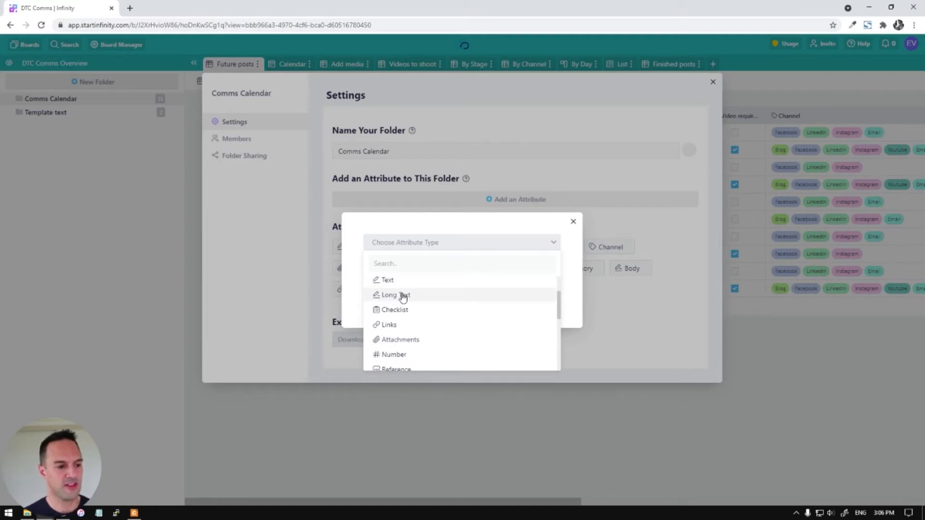
scroll(406, 294, "down", 1)
scroll(407, 287, "up", 1)
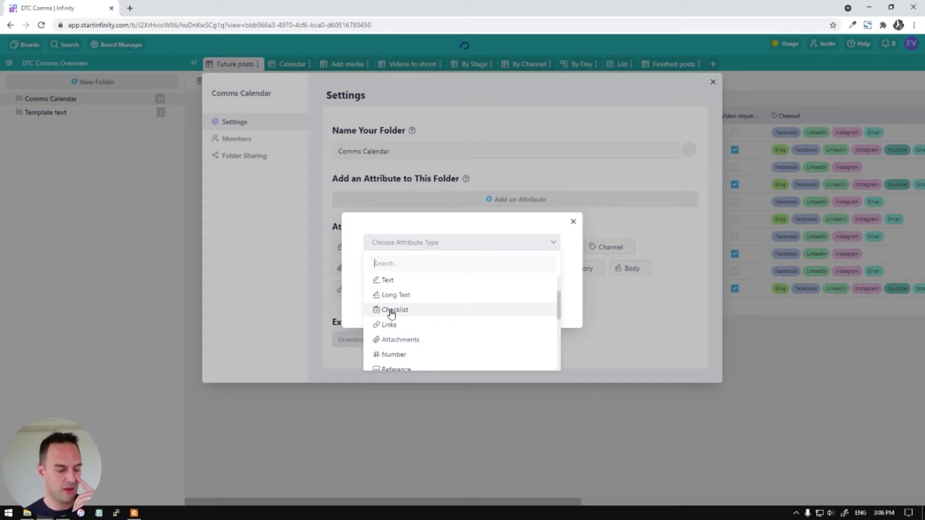
scroll(376, 318, "down", 1)
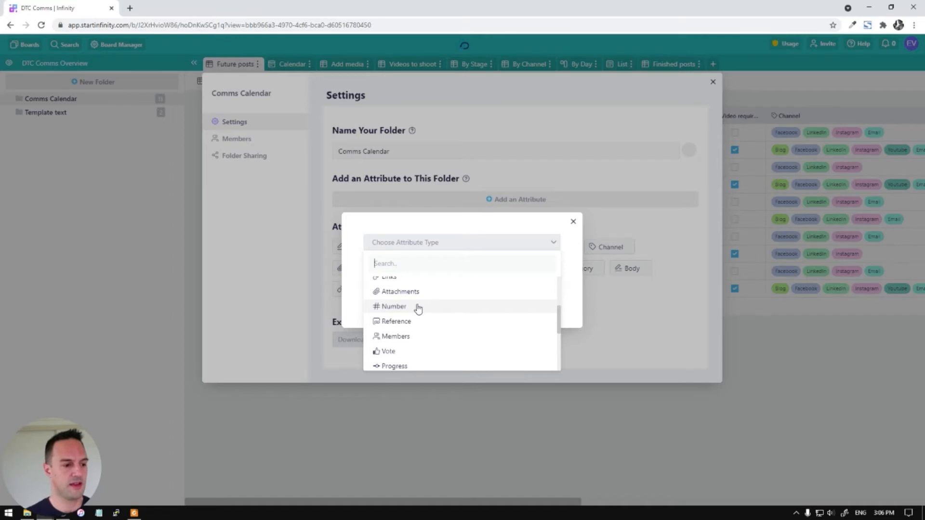
scroll(421, 312, "down", 2)
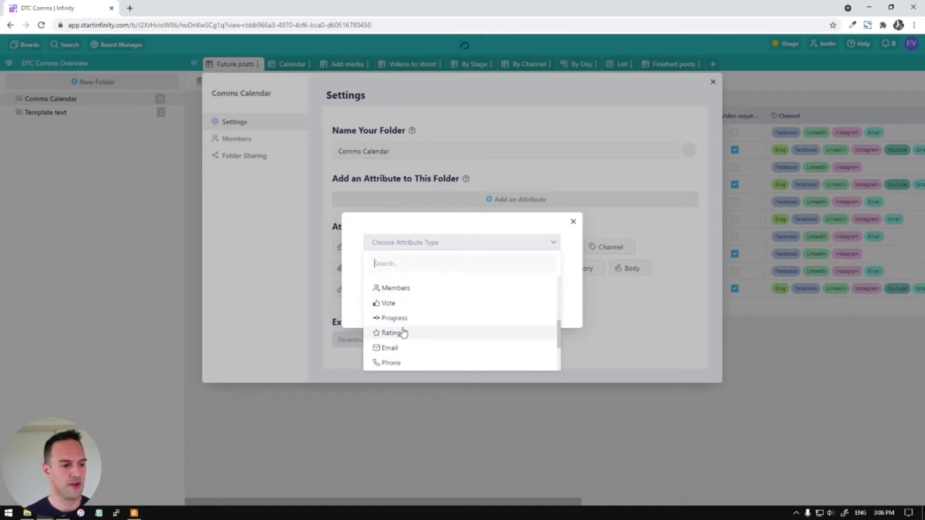
scroll(392, 353, "down", 2)
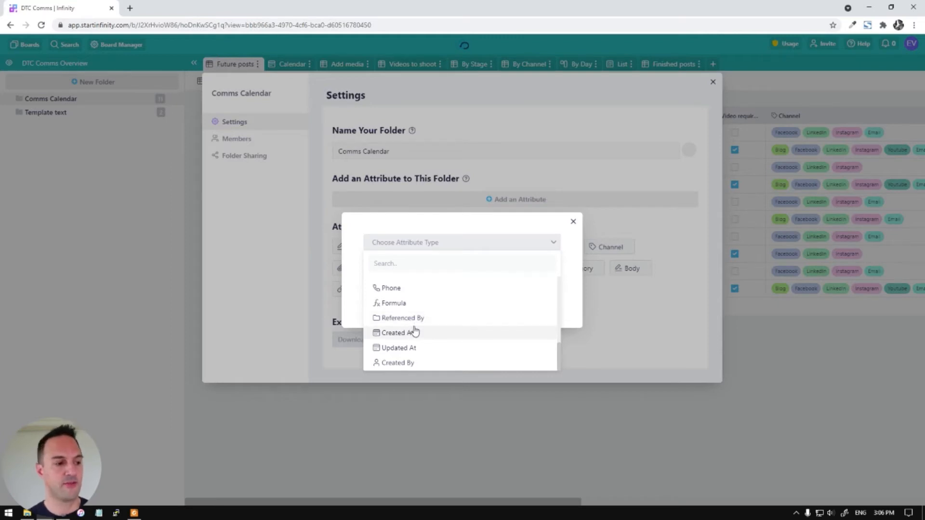
left_click(577, 250)
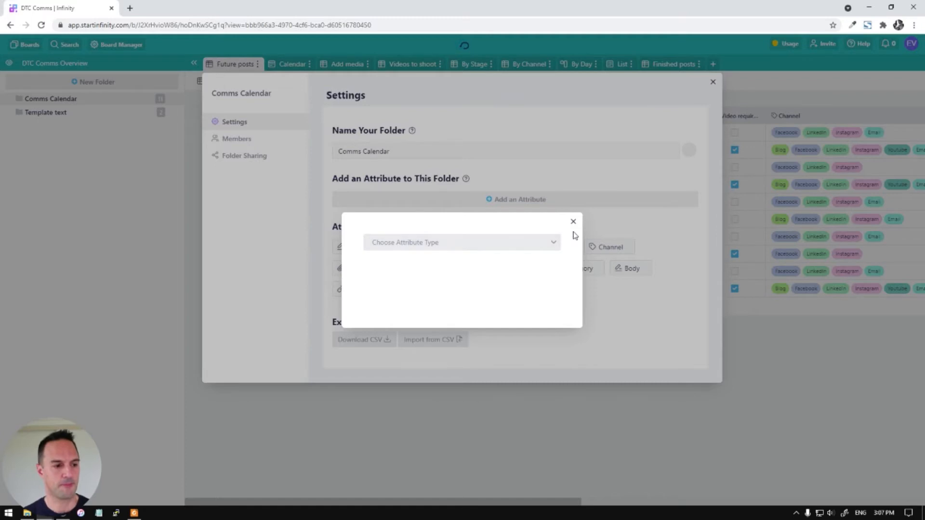
left_click(573, 223)
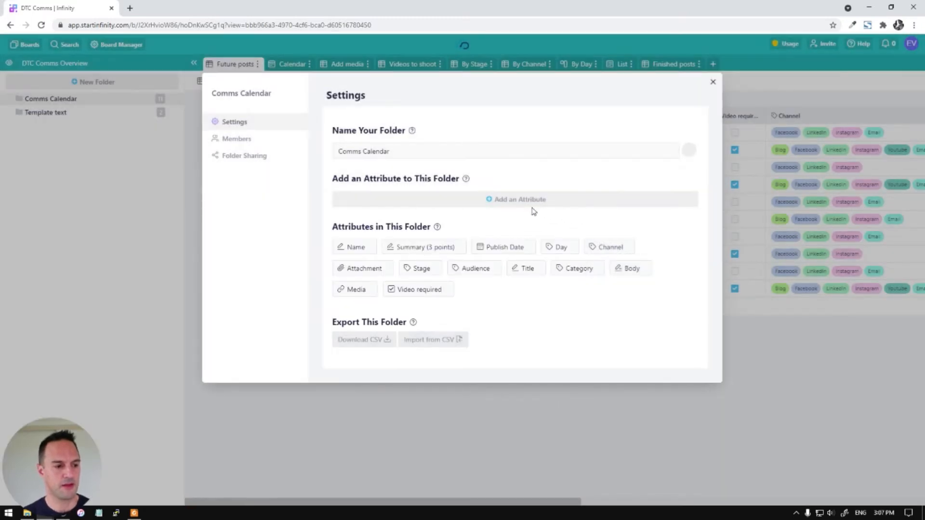
Close the folder Settings dialog and scroll across the Future posts table
left_click(713, 84)
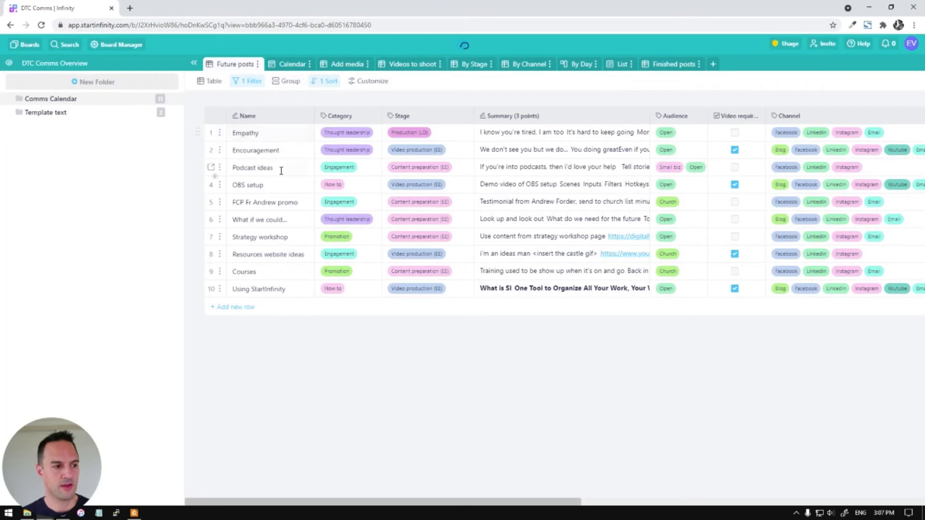
left_click_drag(439, 506, 782, 504)
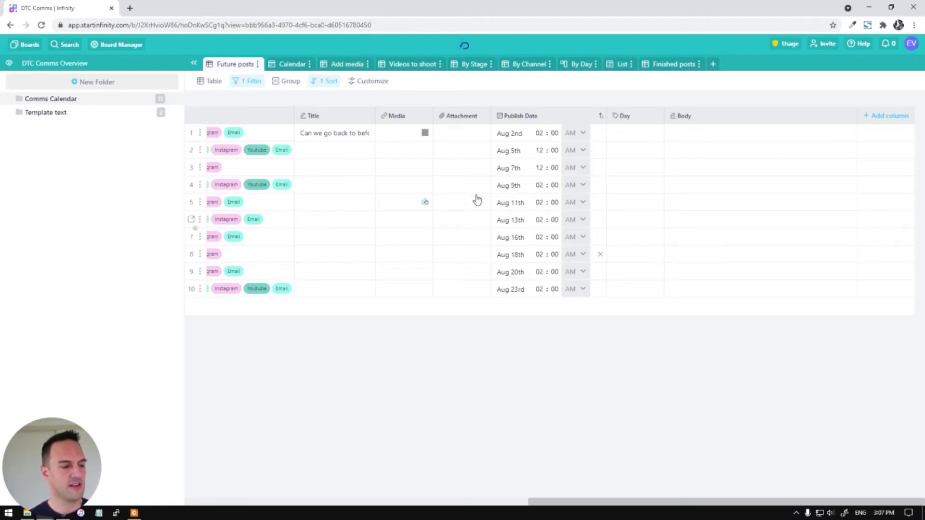
left_click_drag(553, 505, 209, 505)
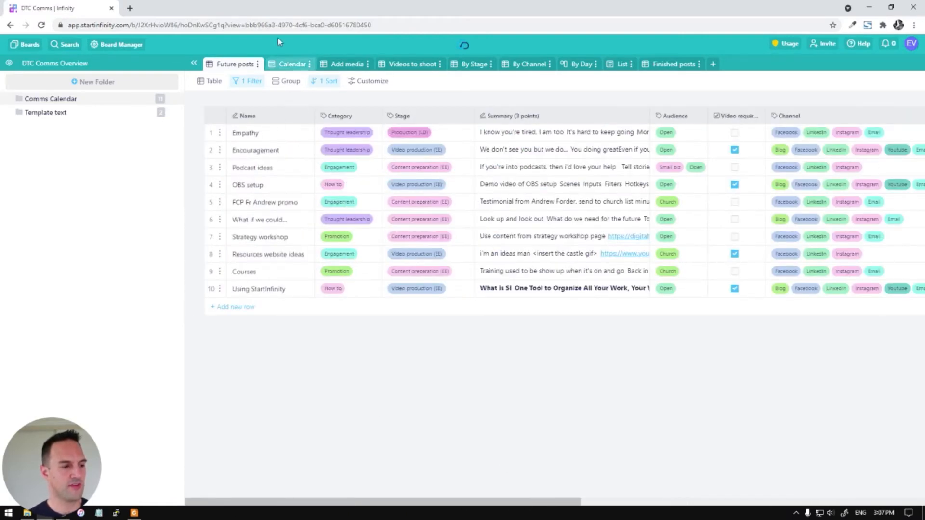
Switch to the Calendar in Week mode and navigate to Aug 2 – 8, 2021
left_click(287, 68)
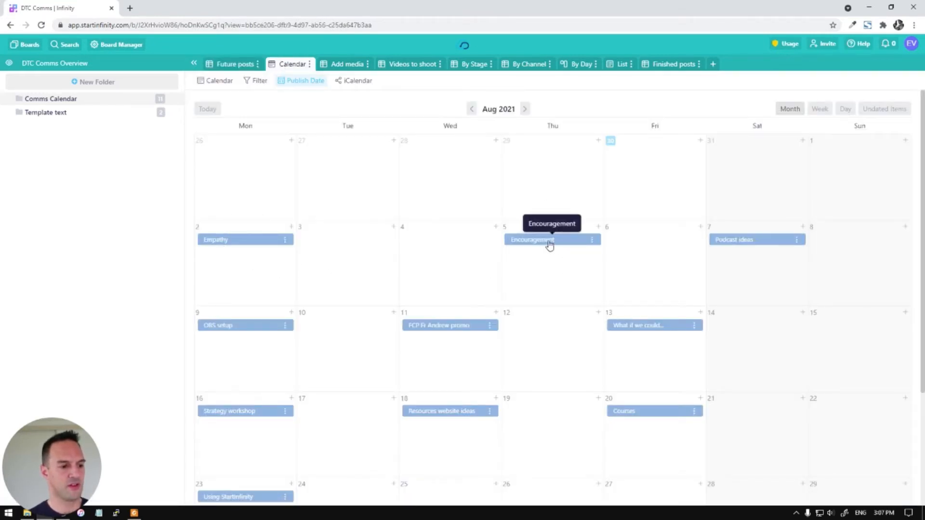
left_click(818, 110)
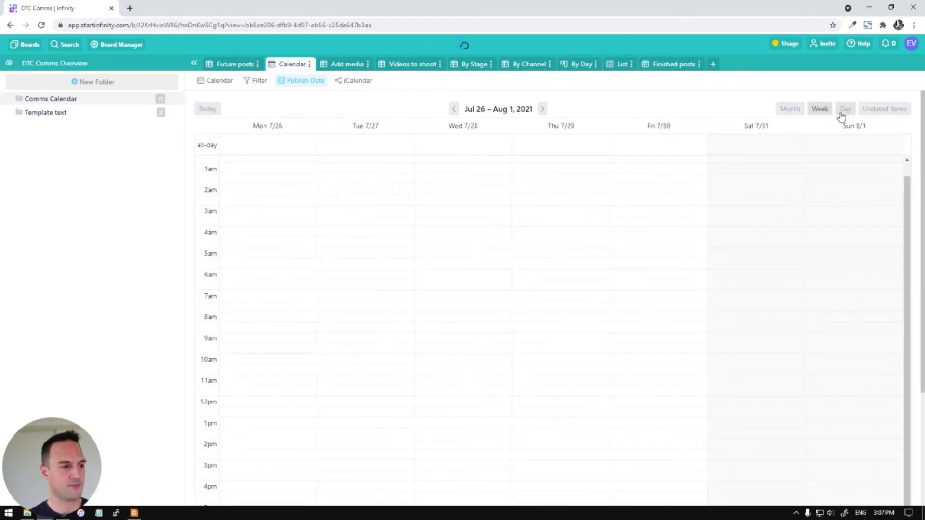
left_click(543, 109)
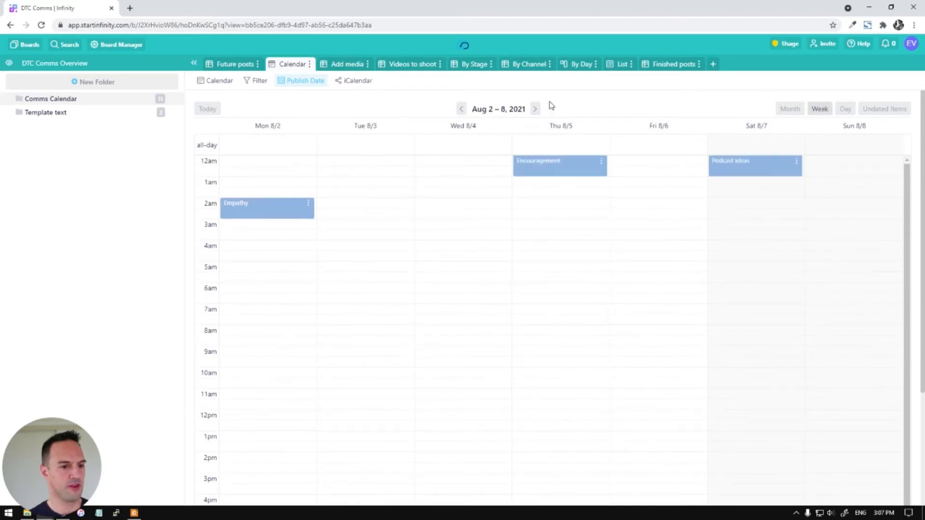
double_click(460, 110)
left_click(455, 109)
left_click(537, 110)
left_click(538, 110)
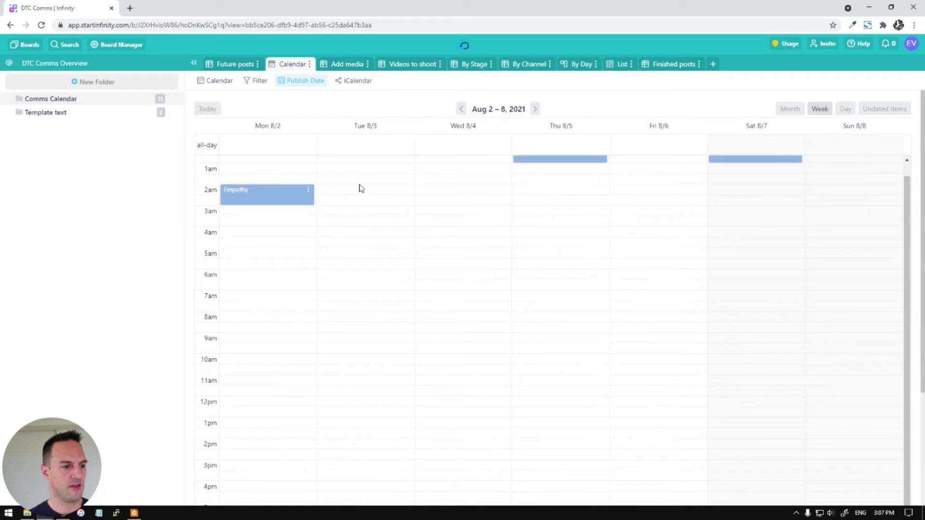
Open the Empathy post's details, review them, and close them again
left_click(247, 204)
scroll(467, 230, "down", 4)
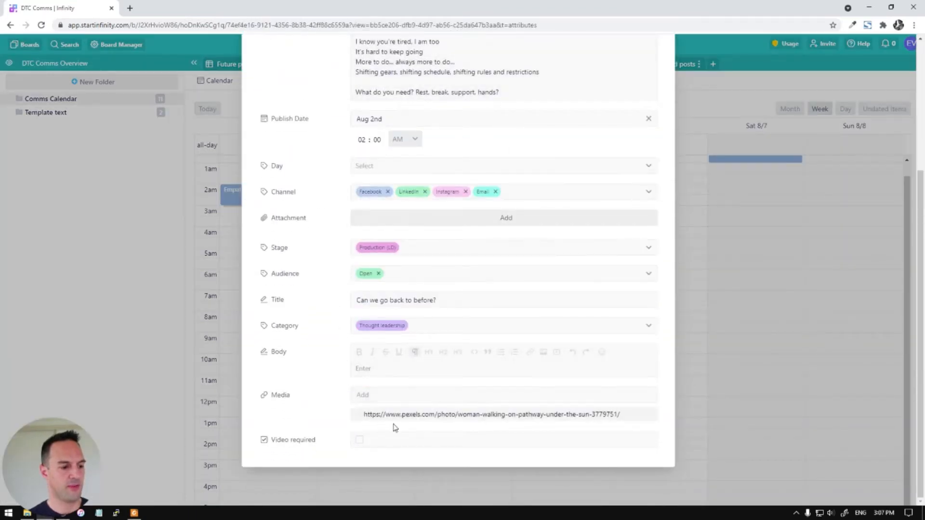
scroll(562, 318, "up", 4)
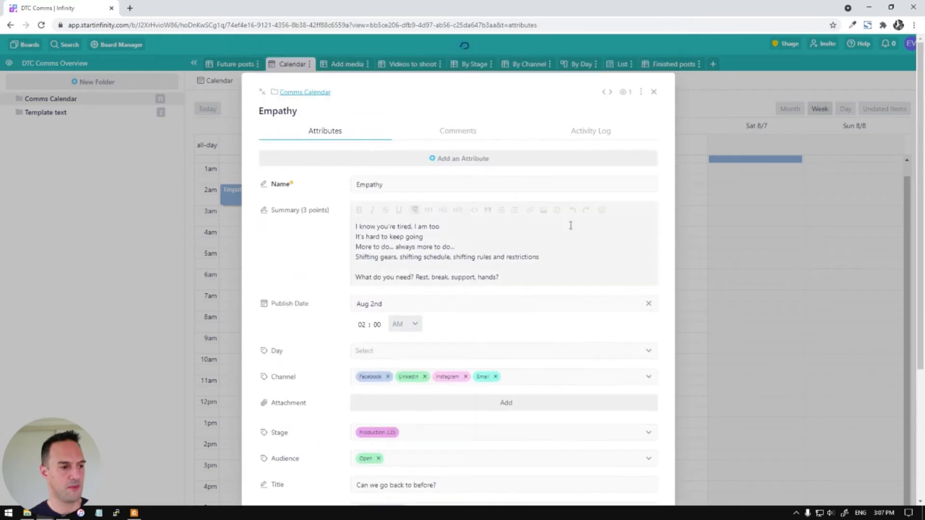
left_click(653, 93)
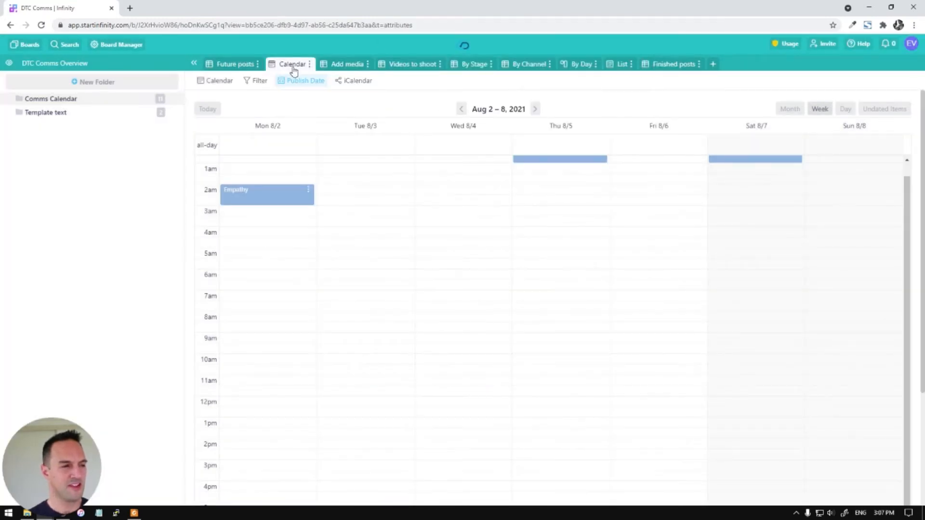
In Future posts, switch Using StartInfinity's Stage to Content preparation (EE), then back to Video production (EE)
left_click(241, 64)
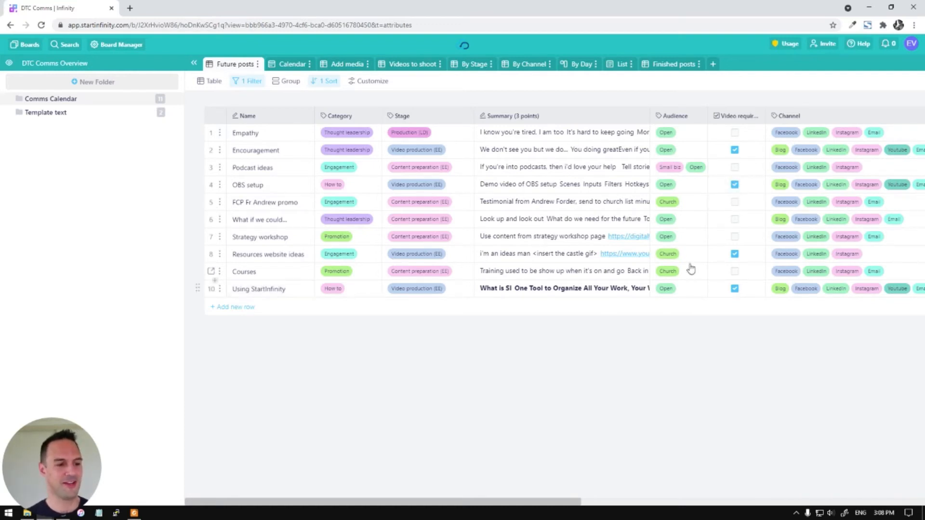
left_click(424, 295)
left_click(417, 378)
left_click(424, 290)
left_click(417, 366)
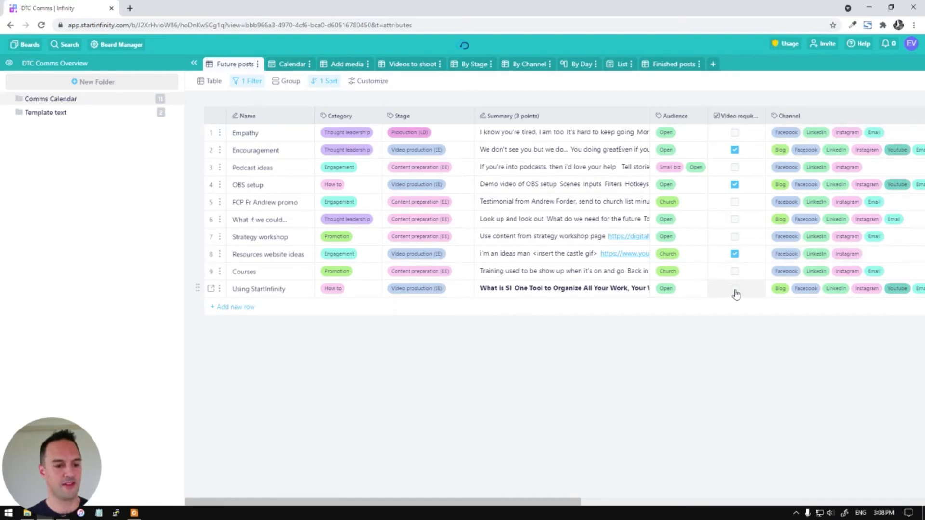
left_click_drag(525, 502, 680, 501)
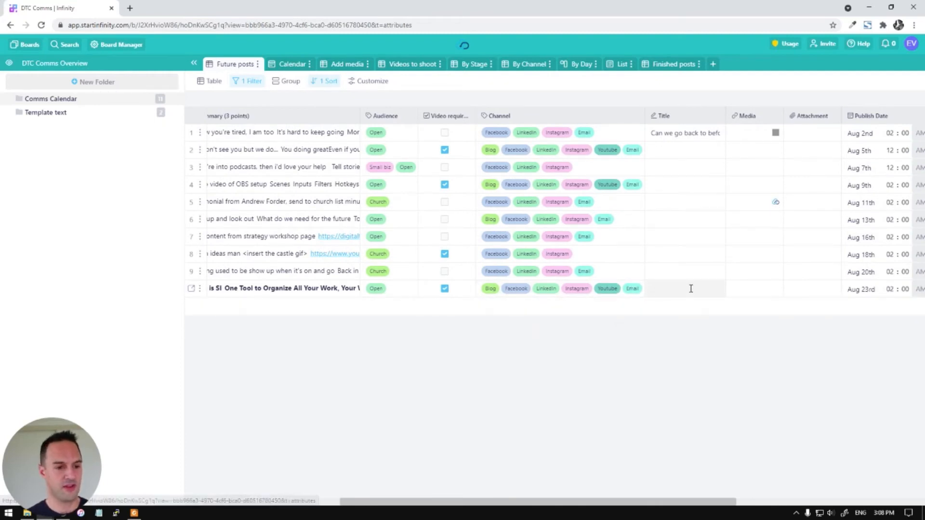
left_click_drag(617, 503, 460, 503)
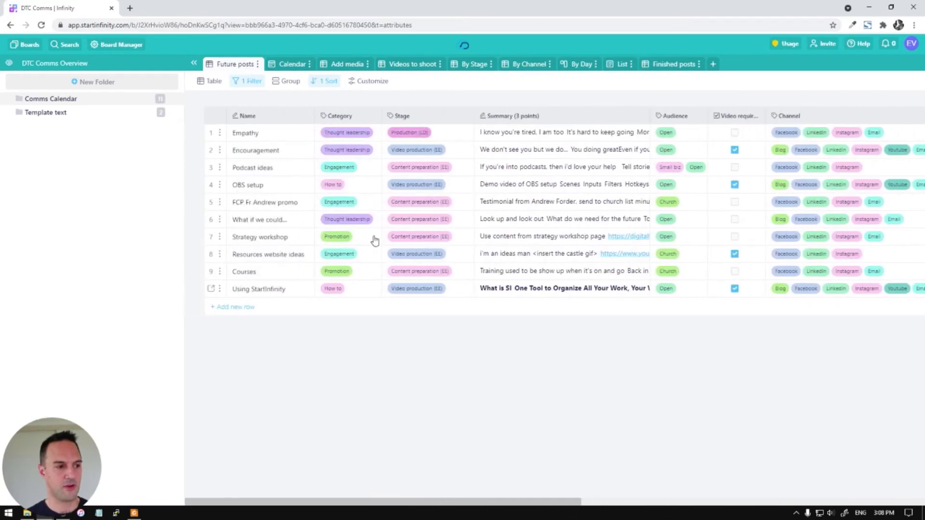
left_click(413, 67)
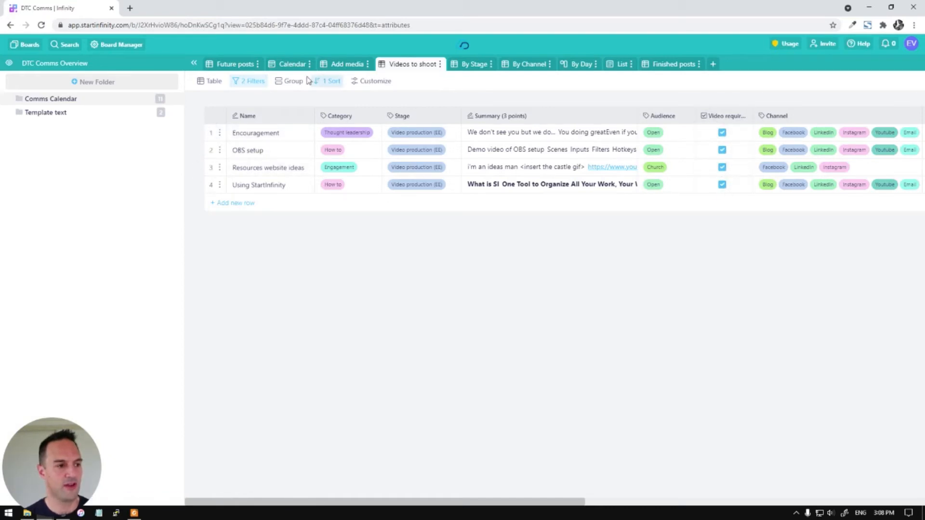
left_click(250, 83)
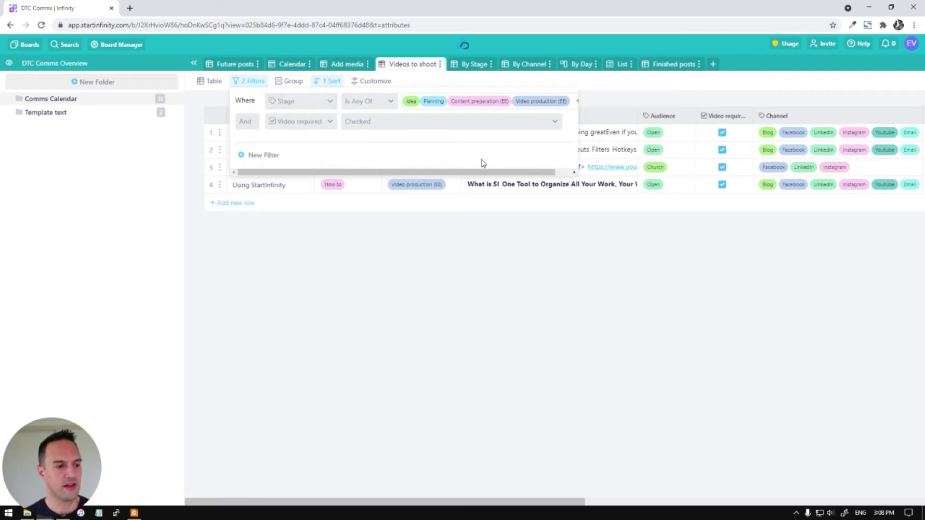
left_click_drag(442, 175, 514, 173)
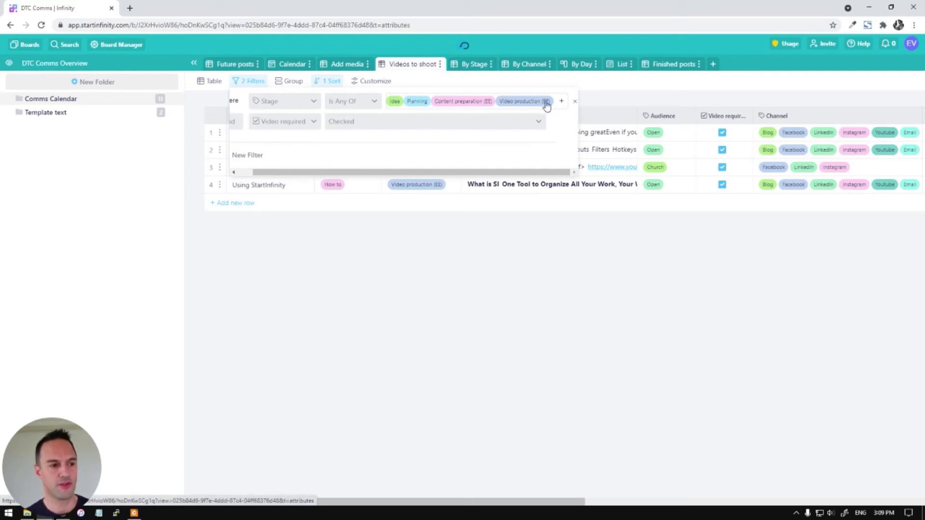
left_click(630, 98)
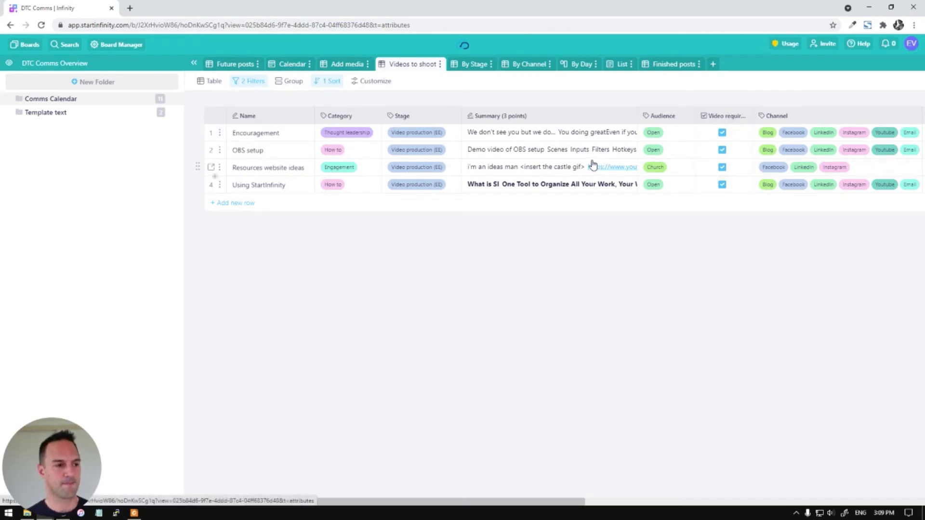
left_click(328, 86)
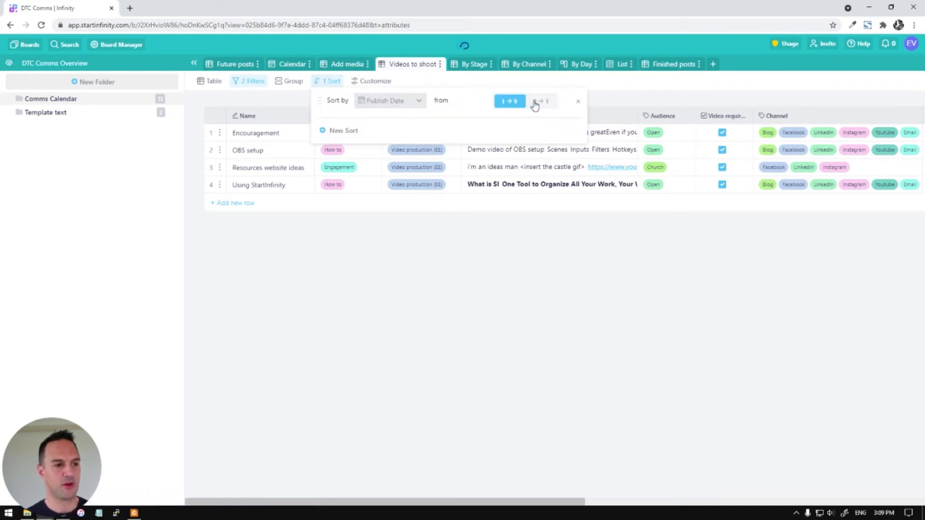
left_click(568, 466)
left_click_drag(528, 503, 781, 502)
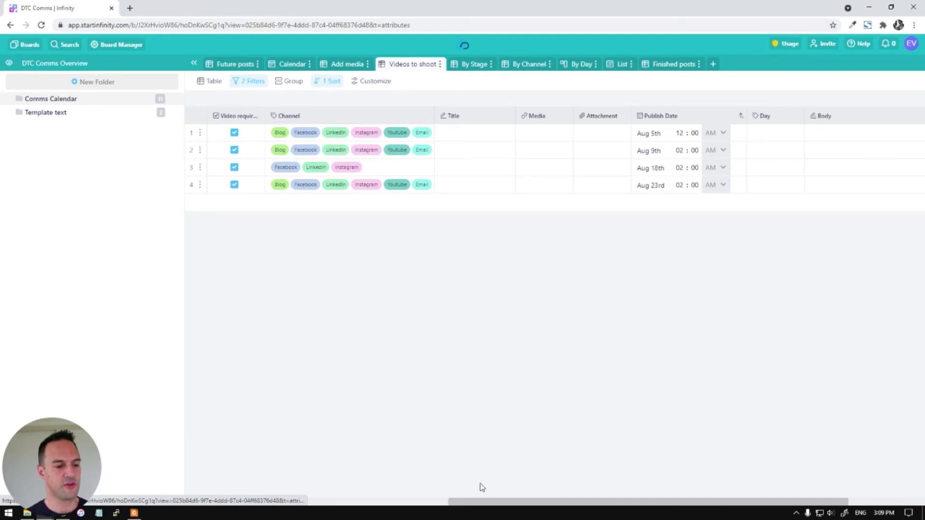
left_click_drag(473, 504, 771, 487)
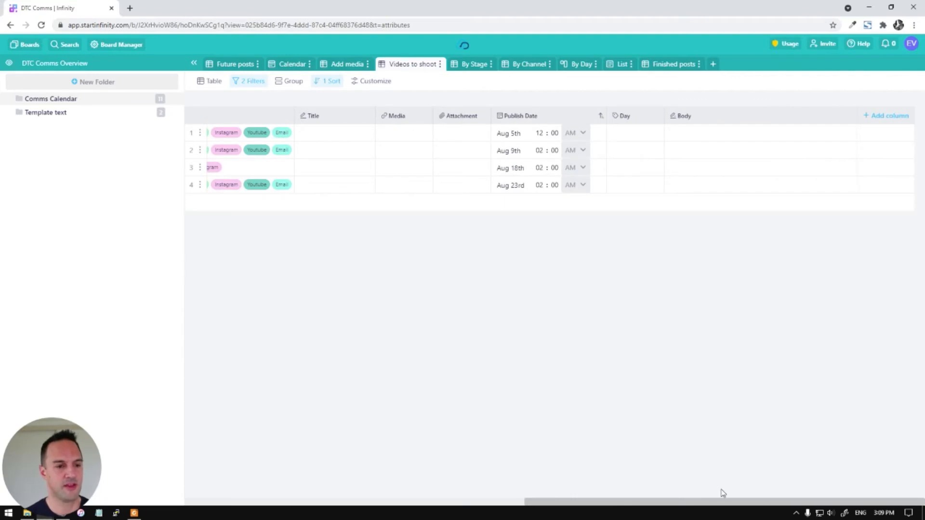
left_click_drag(539, 500, 200, 461)
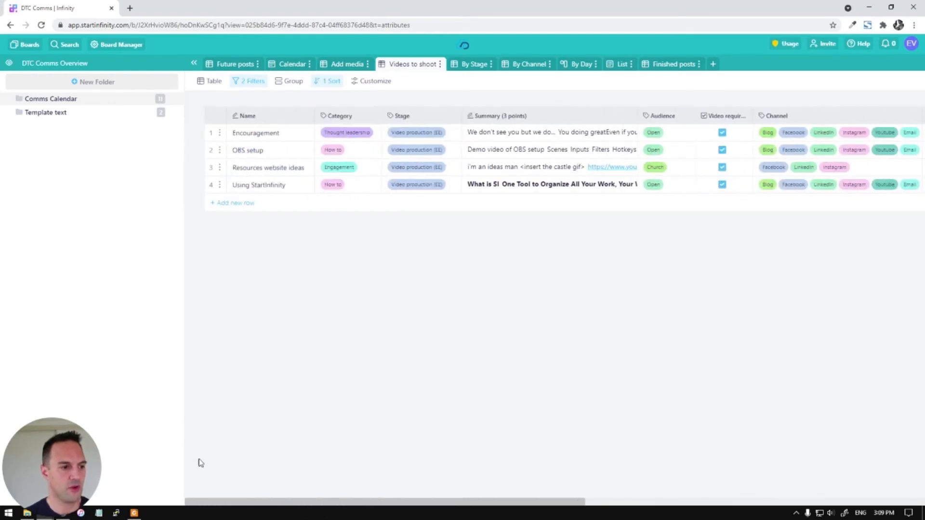
left_click(368, 82)
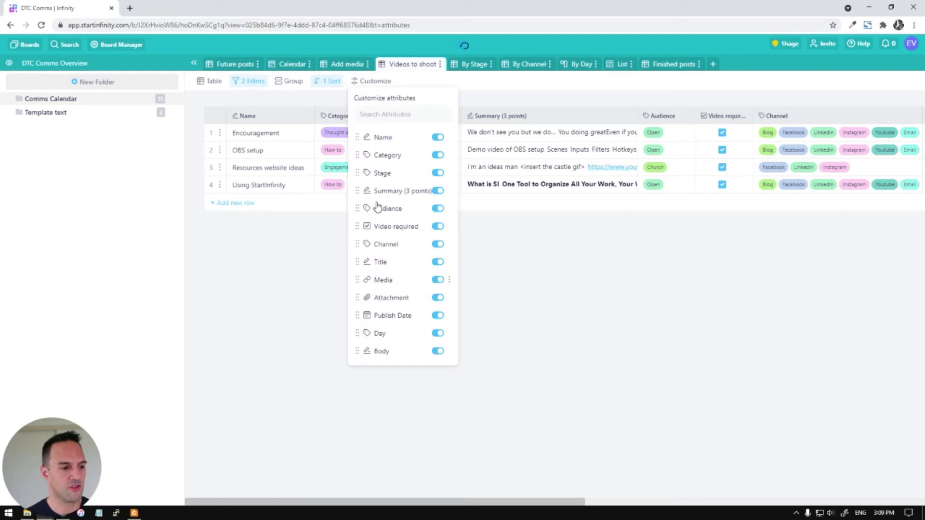
Switch off the Media, Audience, Channel, Attachment, Day and Body columns in Customize
left_click(438, 281)
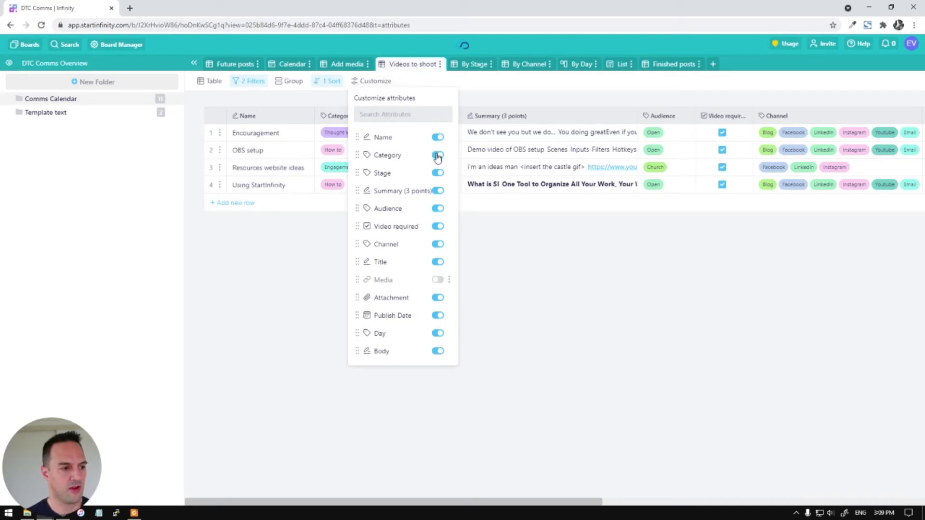
left_click(438, 212)
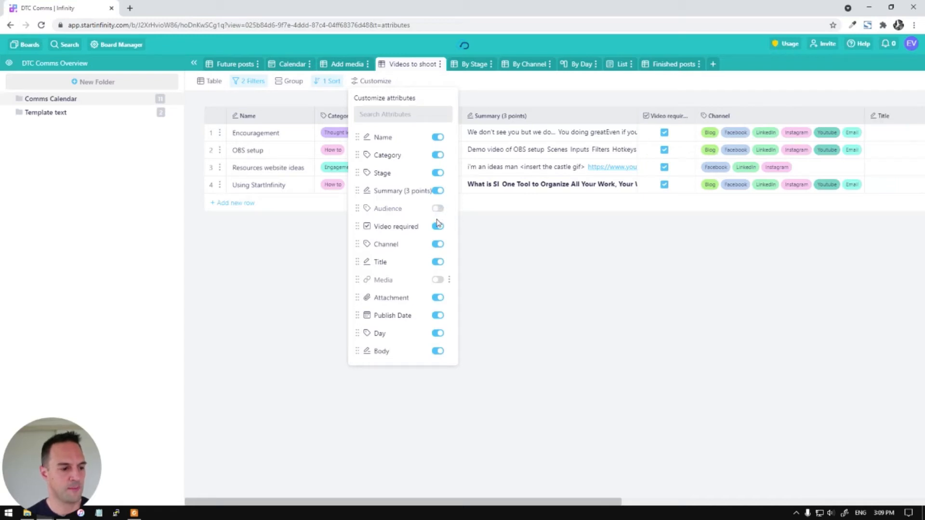
left_click(438, 245)
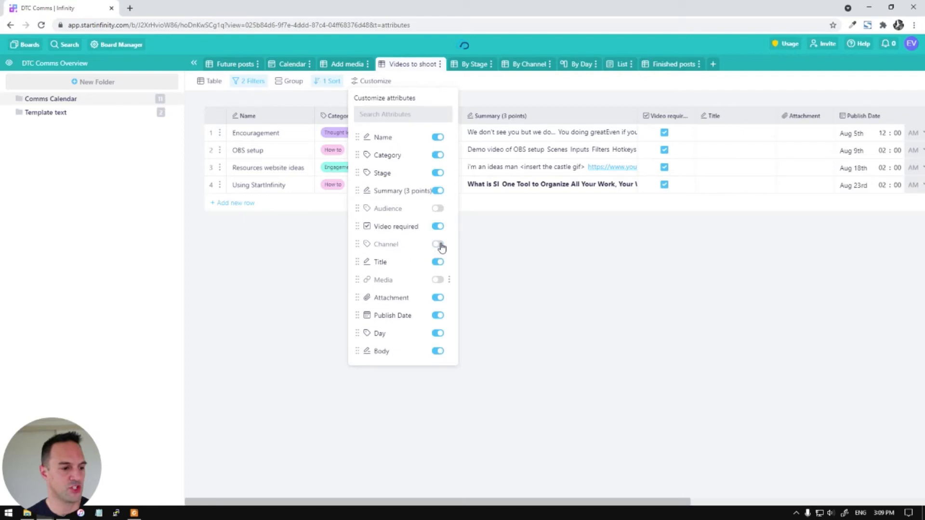
left_click(439, 299)
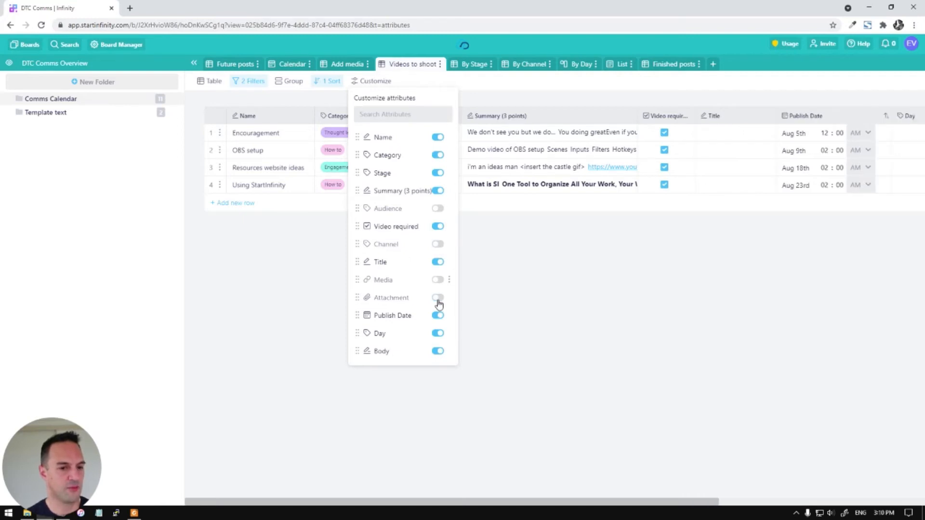
left_click(437, 336)
left_click(437, 352)
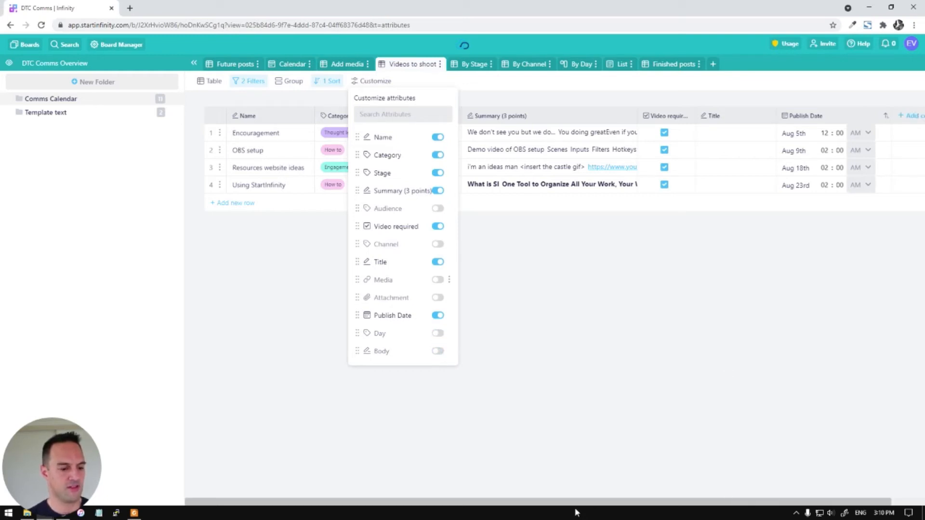
left_click(699, 505)
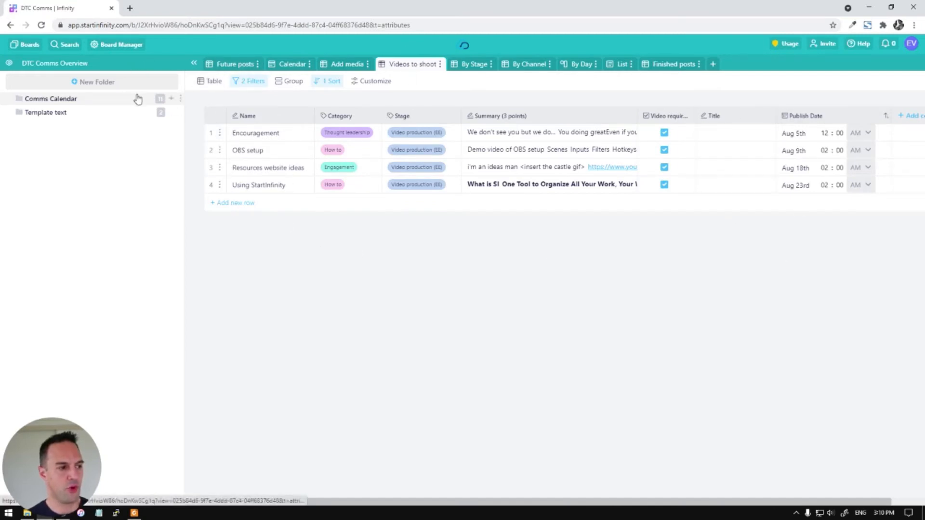
On the By Day board, drag the New office setup card into Monday, then return to Future posts
left_click(193, 63)
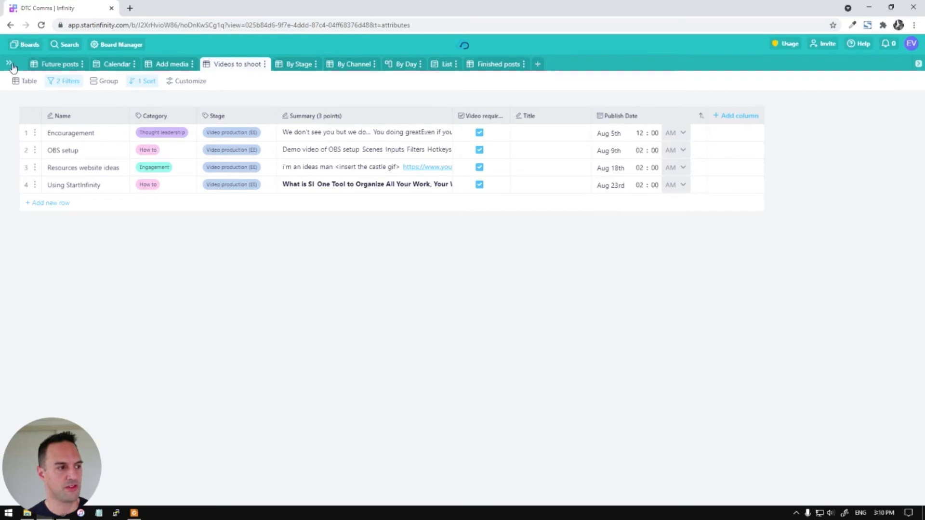
left_click(9, 64)
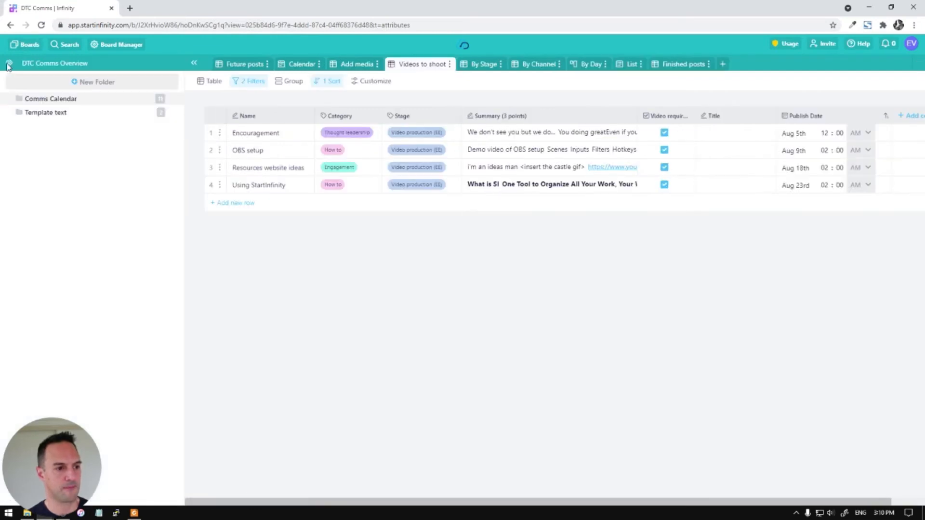
left_click(584, 64)
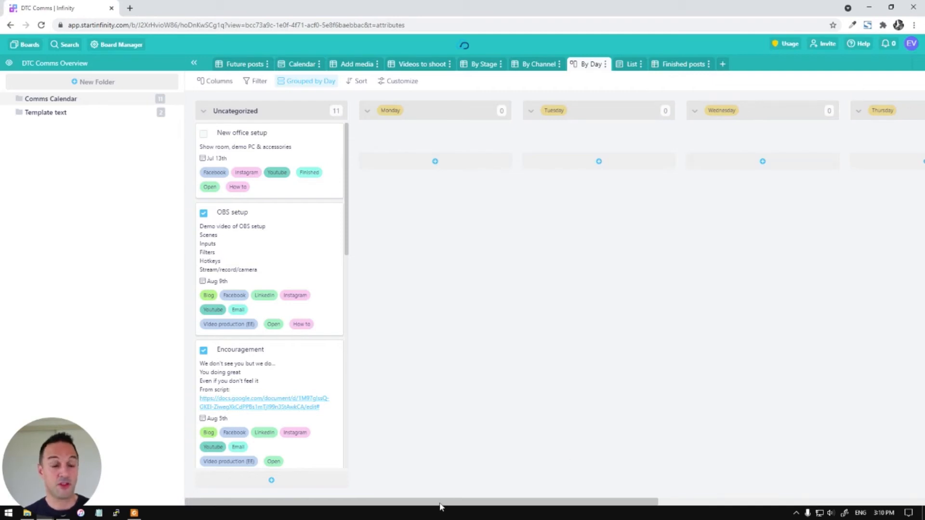
left_click_drag(440, 502, 385, 489)
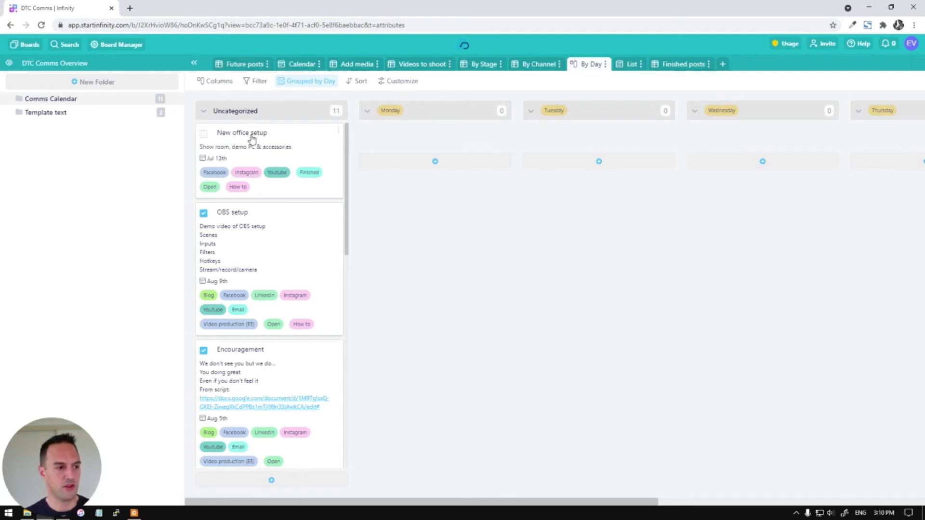
left_click_drag(241, 137, 403, 130)
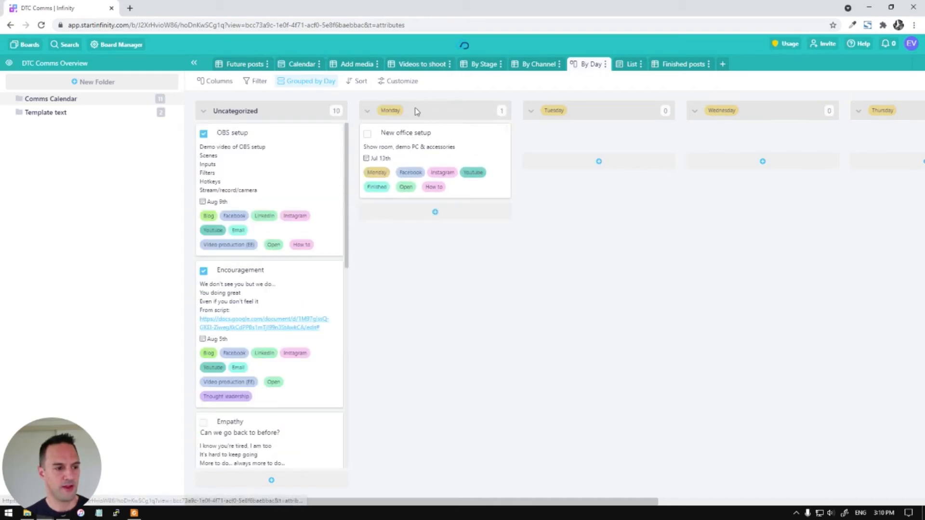
left_click(228, 65)
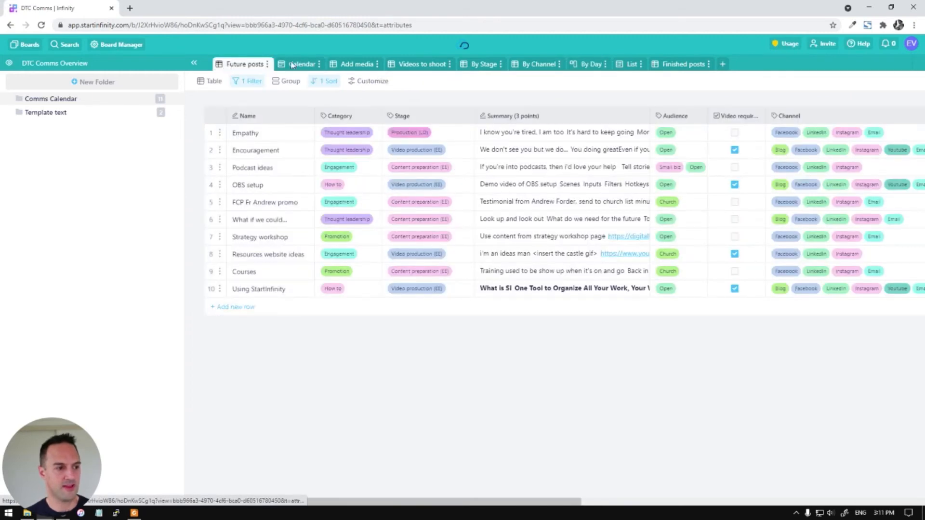
Scroll through the single-row Finished posts table, then switch to the By Channel view
left_click(688, 65)
left_click_drag(473, 502, 699, 503)
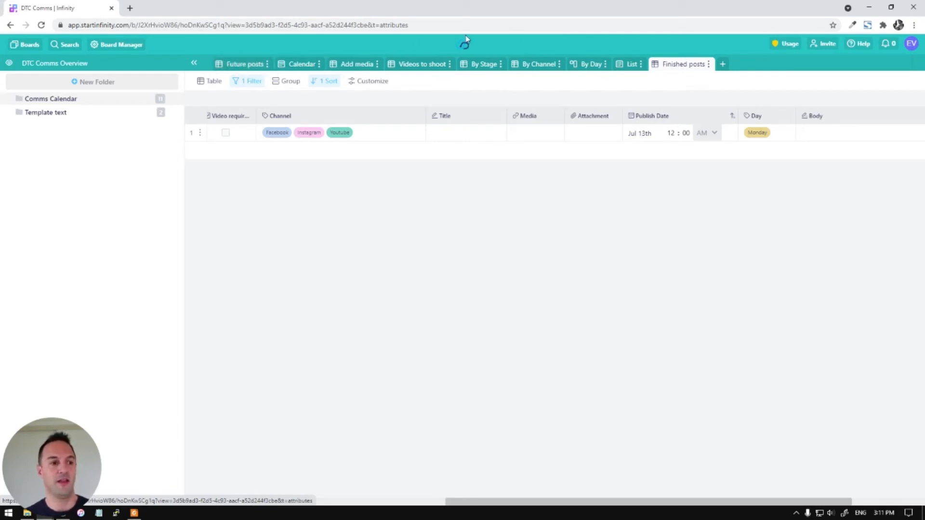
left_click_drag(558, 502, 259, 507)
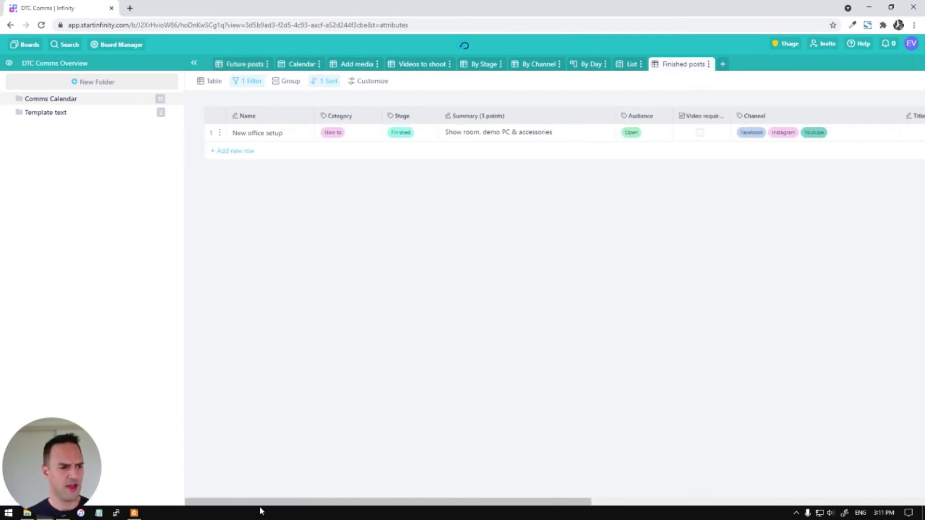
left_click(554, 66)
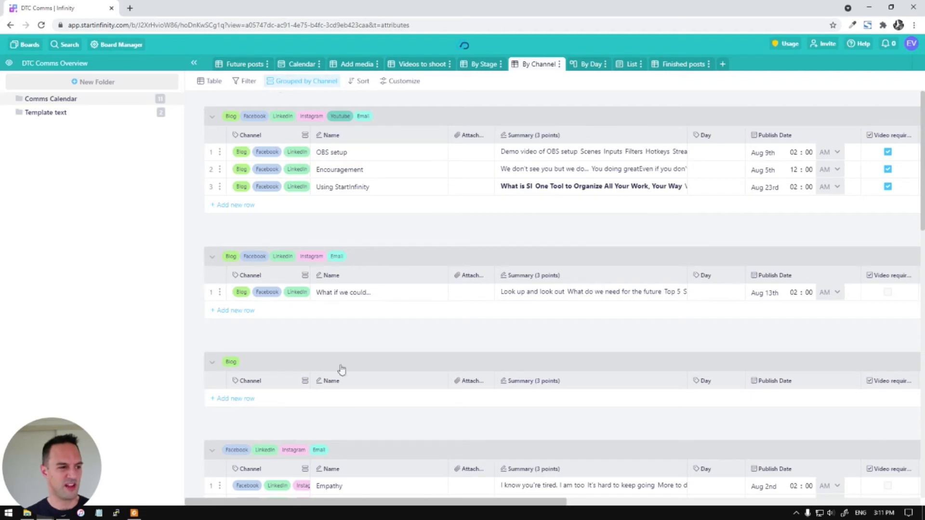
Check the By Channel grouping field, then switch to the List view of all 11 posts
left_click(287, 83)
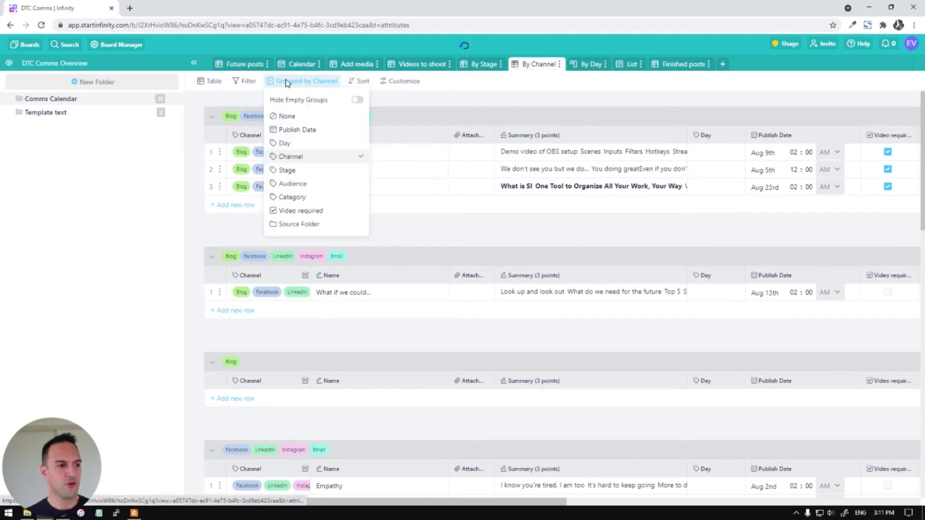
left_click(513, 100)
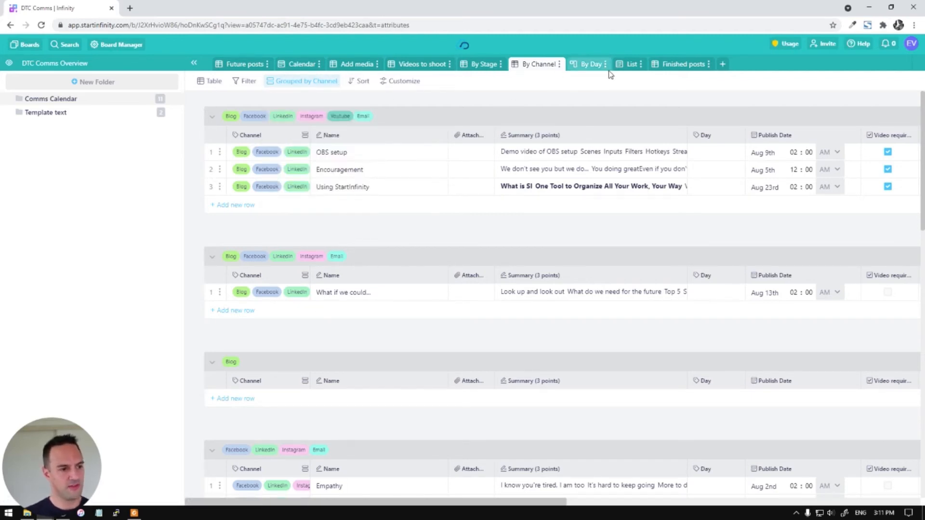
left_click(631, 65)
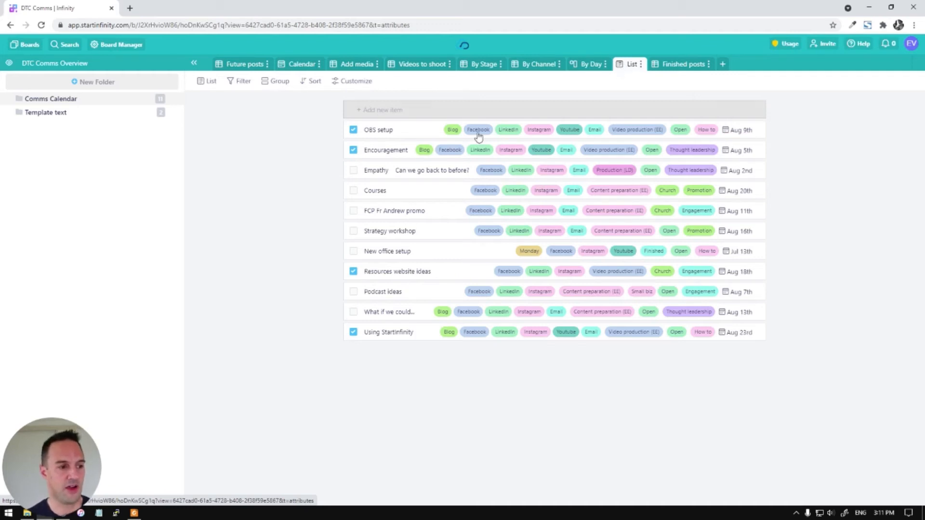
Turn off the Video required field so the List view no longer shows its checkboxes
left_click(364, 81)
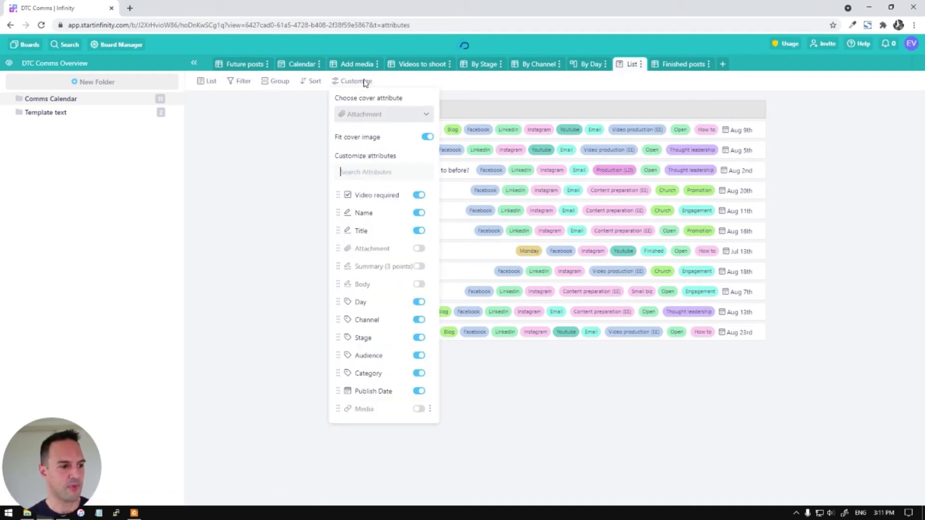
left_click(365, 82)
left_click(367, 82)
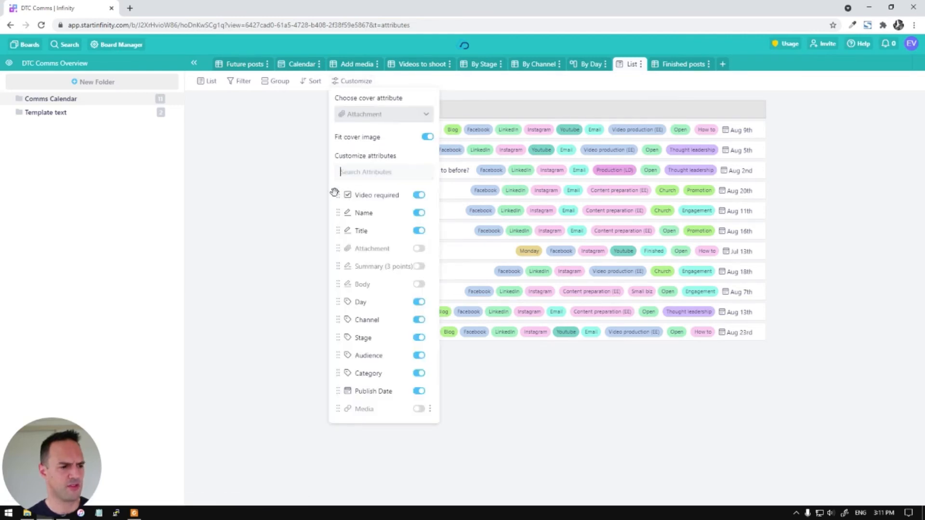
mouse_move(336, 194)
left_mouse_down()
mouse_move(340, 230)
mouse_move(337, 194)
left_mouse_up()
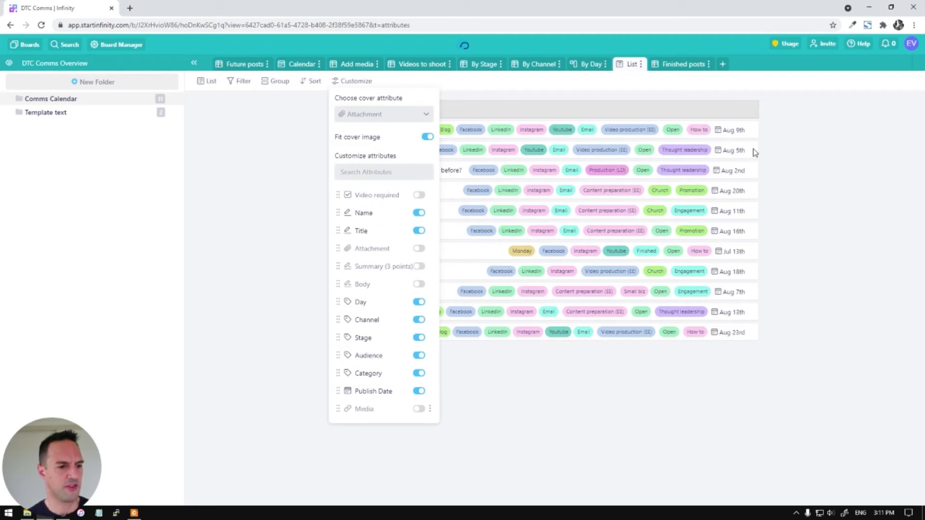
left_click(843, 155)
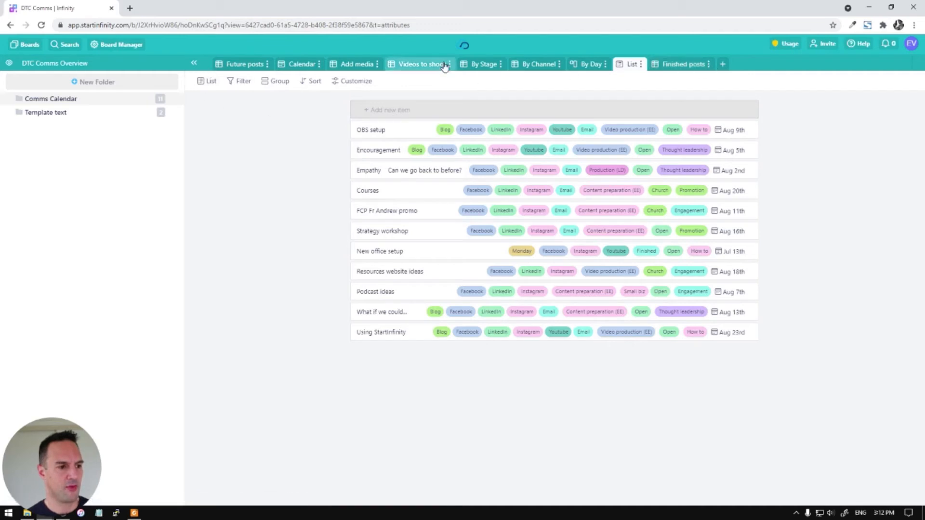
Add a new Form view and drag the Video required question below Media
left_click(723, 66)
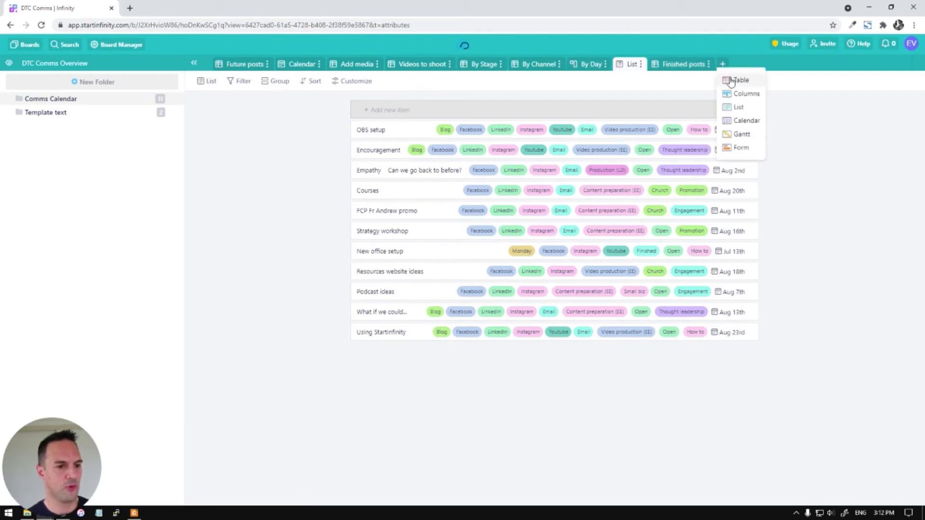
left_click(742, 148)
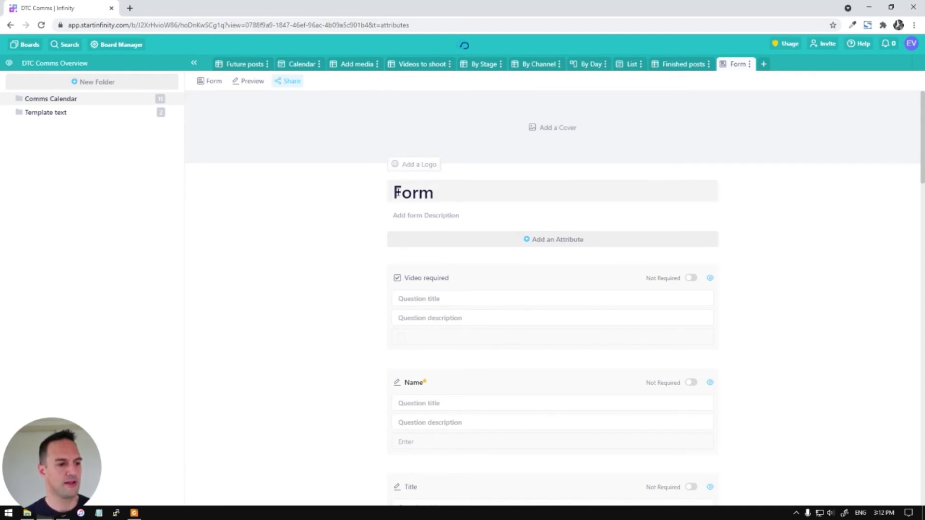
scroll(781, 202, "down", 2)
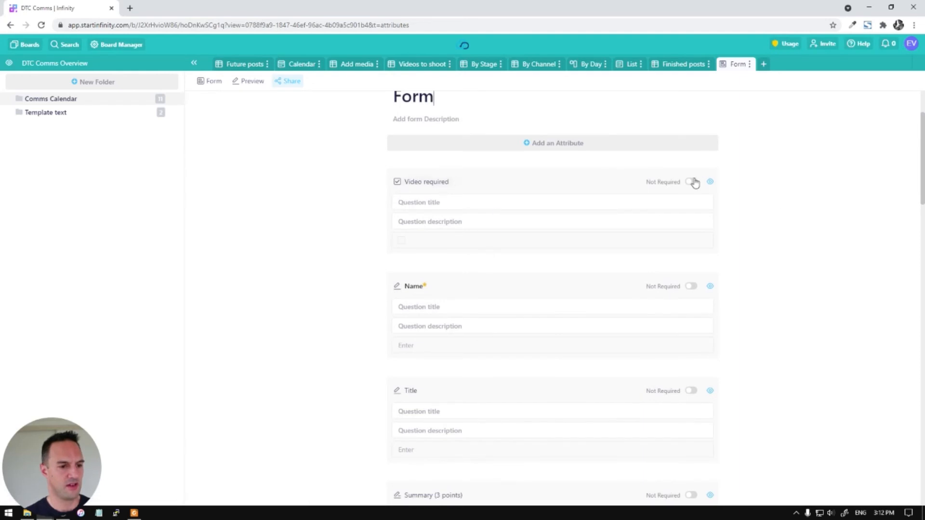
left_click_drag(510, 180, 502, 259)
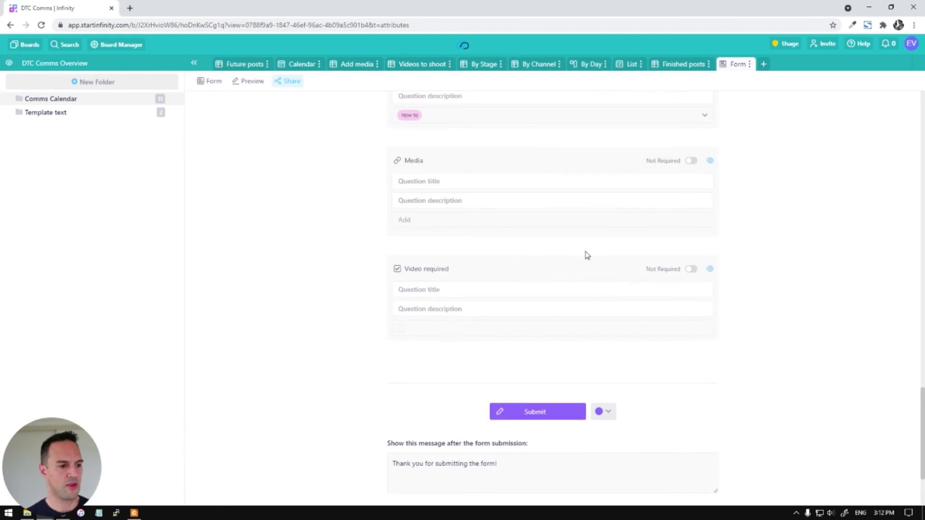
scroll(570, 207, "up", 10)
scroll(316, 165, "up", 4)
scroll(714, 270, "down", 15)
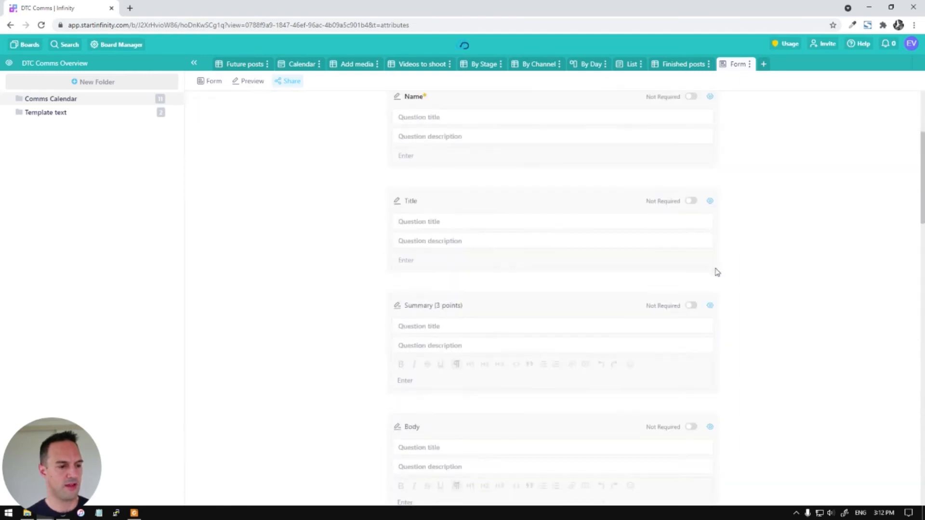
scroll(759, 295, "down", 7)
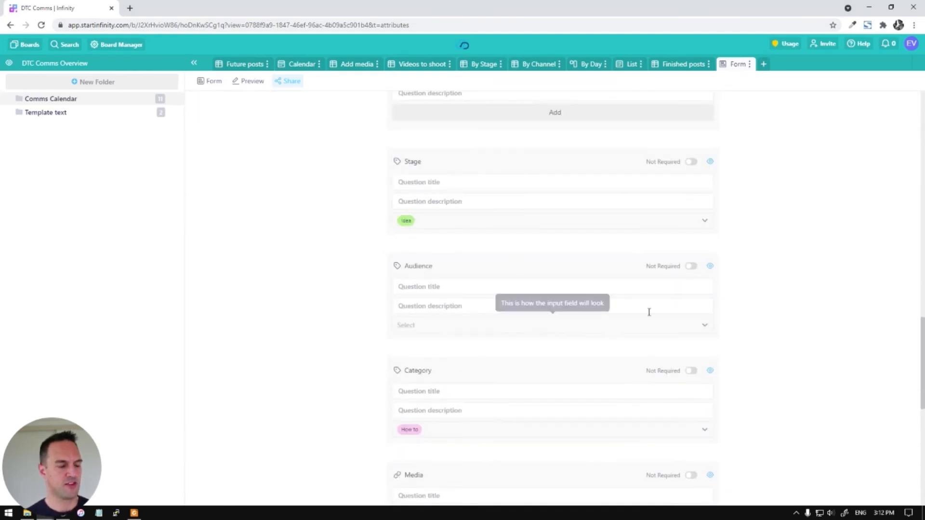
scroll(651, 318, "down", 8)
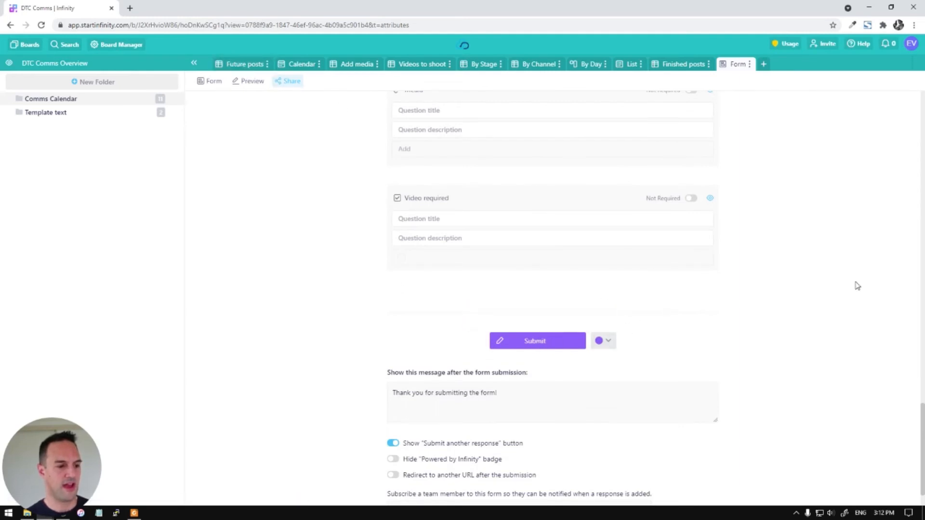
scroll(839, 289, "down", 1)
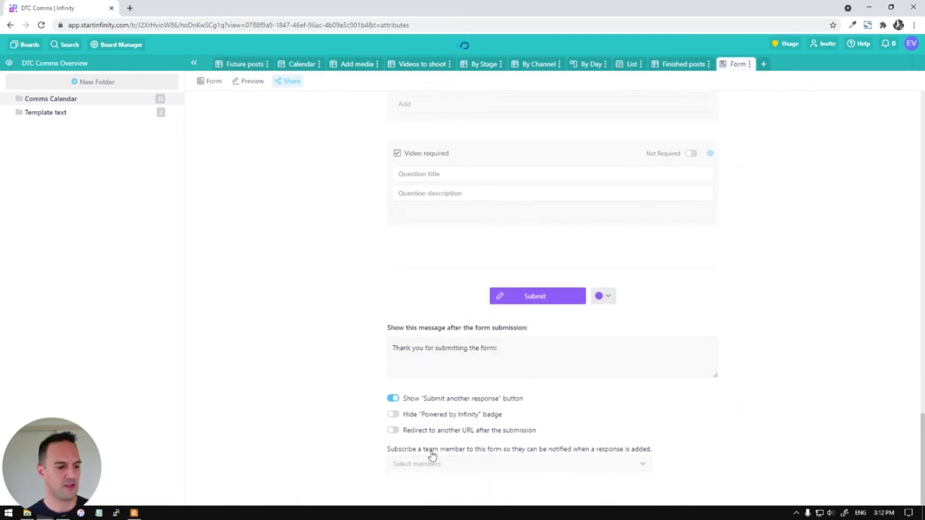
scroll(813, 261, "up", 15)
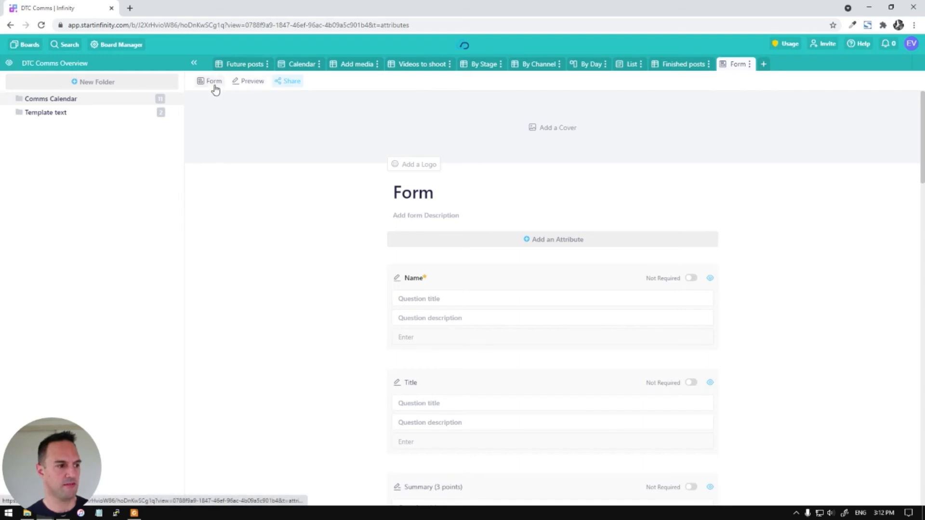
Preview the form and enter 'Example post' as the Name
left_click(252, 82)
scroll(289, 229, "down", 5)
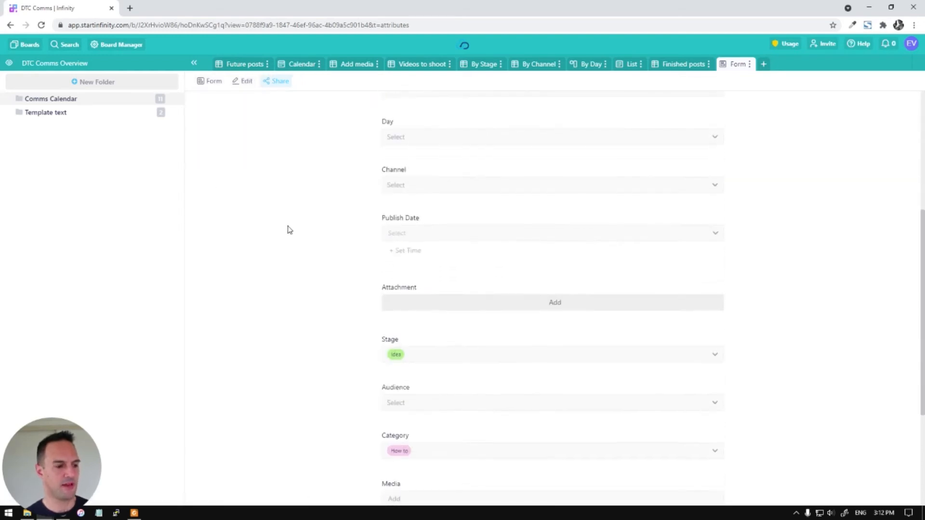
scroll(289, 229, "down", 3)
scroll(520, 272, "down", 1)
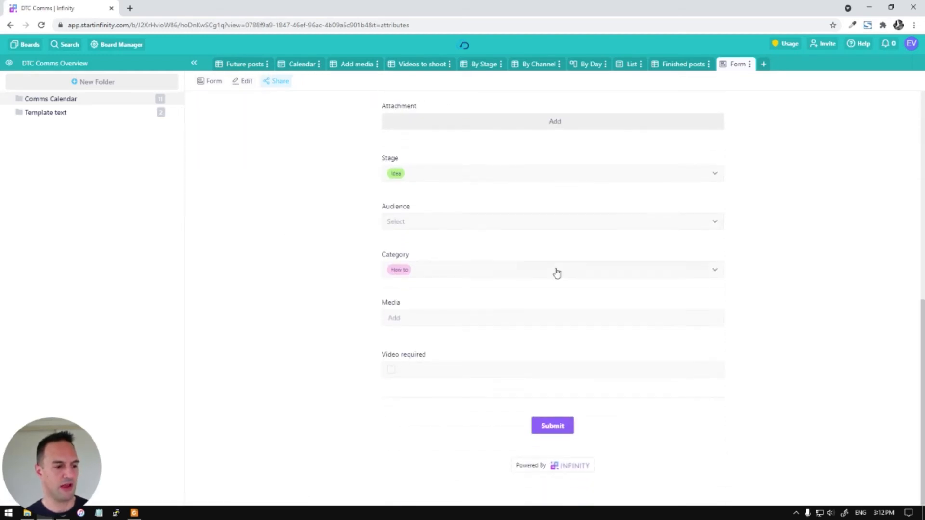
scroll(582, 272, "up", 9)
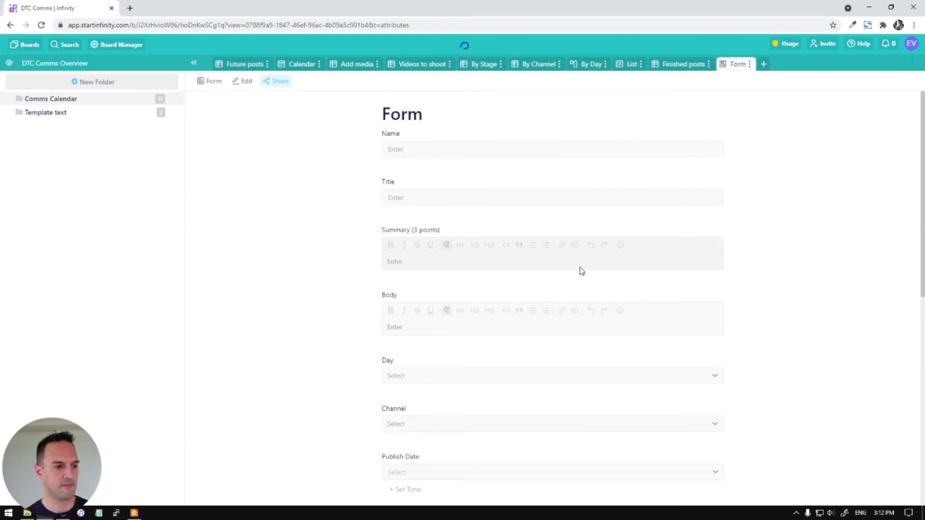
left_click(503, 145)
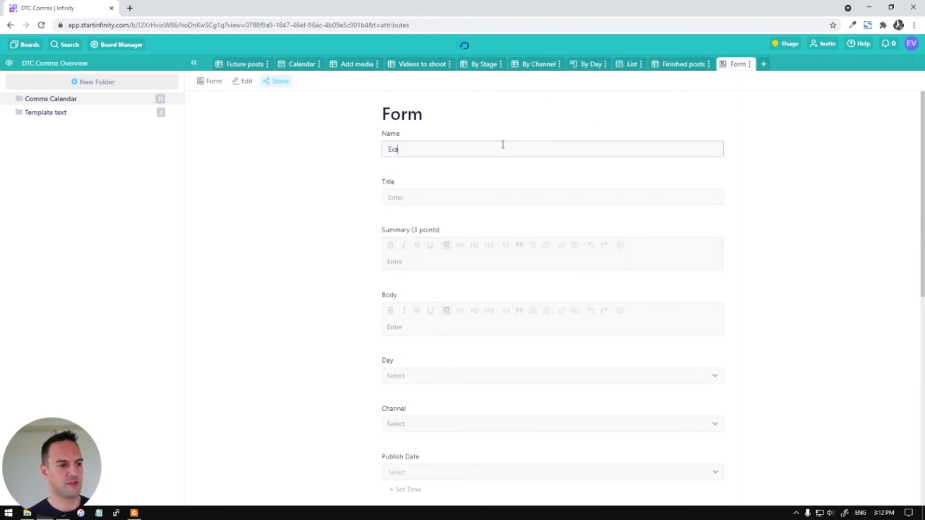
key("ctrl+a")
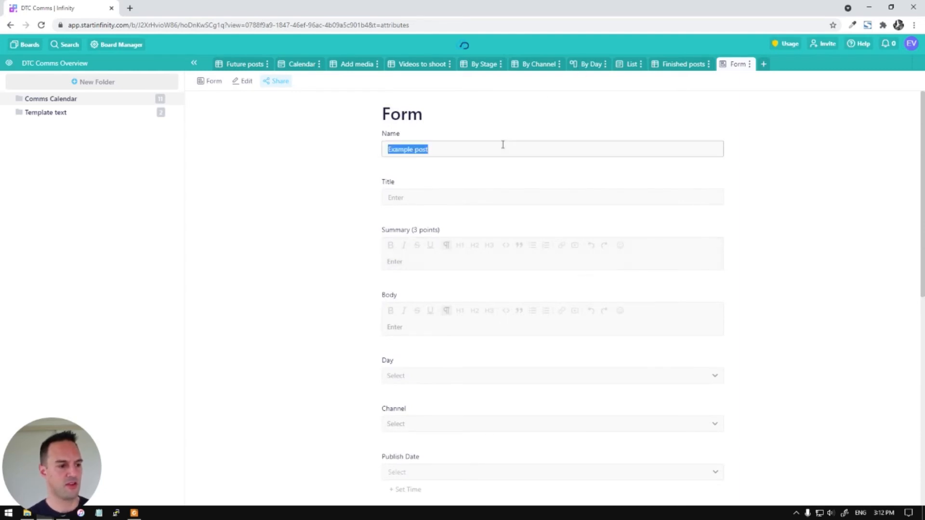
left_click(460, 271)
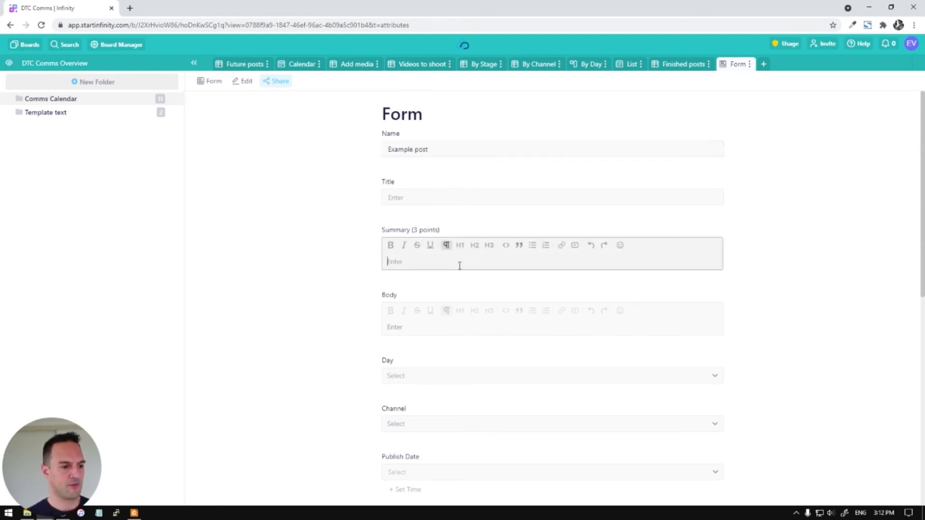
scroll(458, 241, "down", 3)
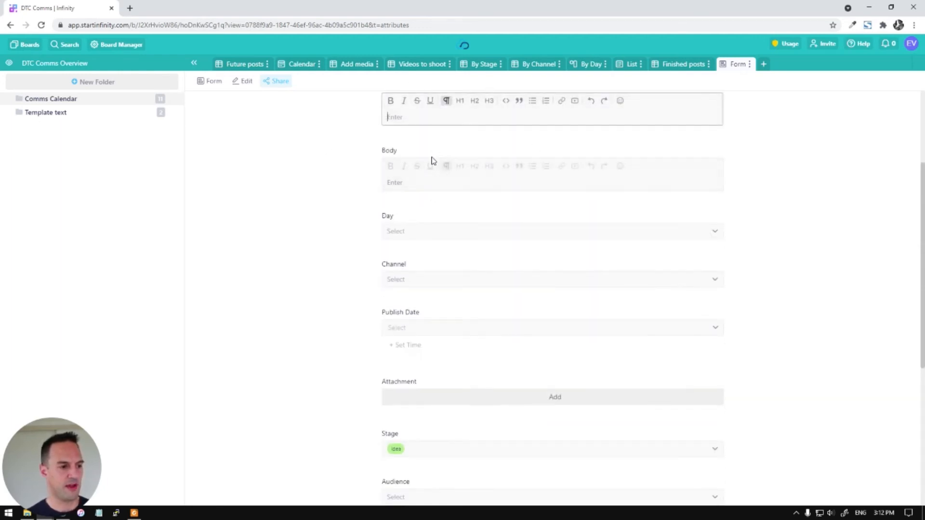
scroll(344, 159, "down", 2)
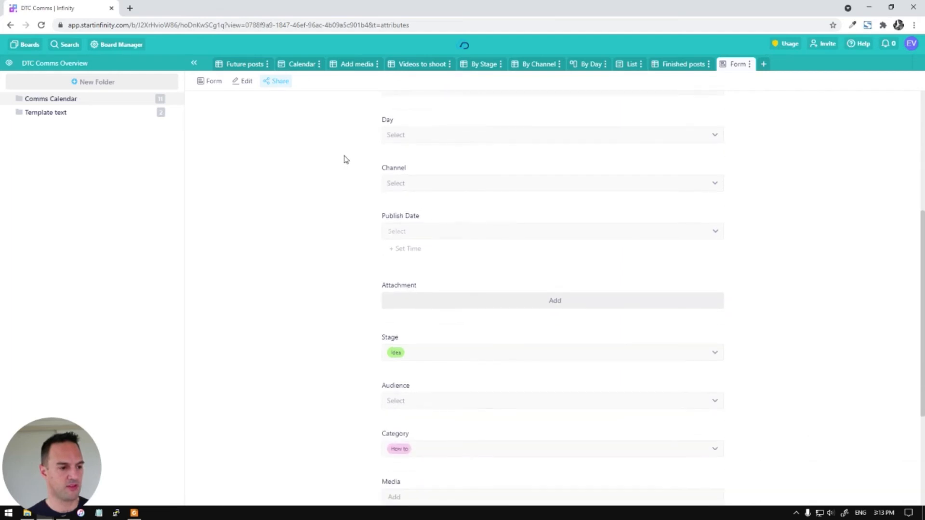
Set the Day to Wednesday and the Channels to Facebook, Youtube and Email
left_click(543, 136)
left_click(422, 198)
left_click(489, 185)
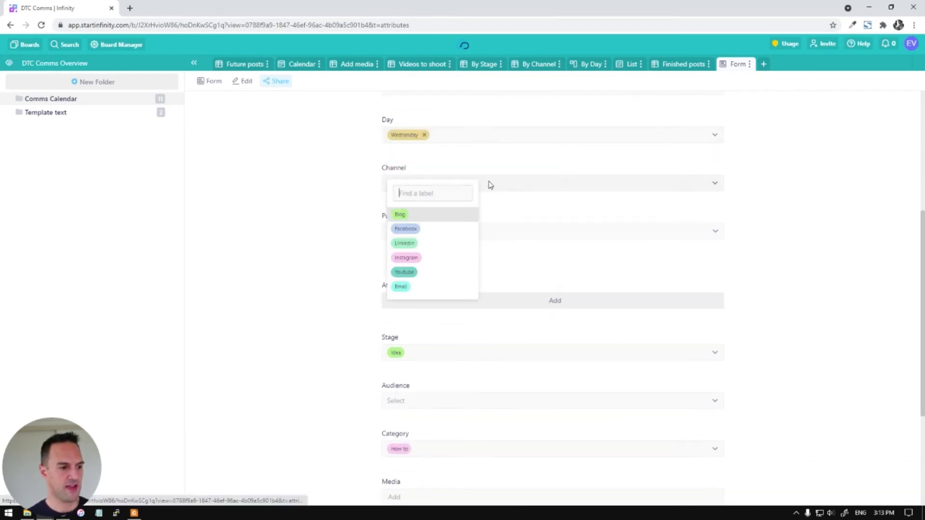
left_click(407, 229)
left_click(411, 273)
left_click(408, 287)
left_click(644, 212)
scroll(549, 190, "down", 2)
Set the stage to Planning, audiences to Open, Church and Faith orgs, category How to
left_click(474, 256)
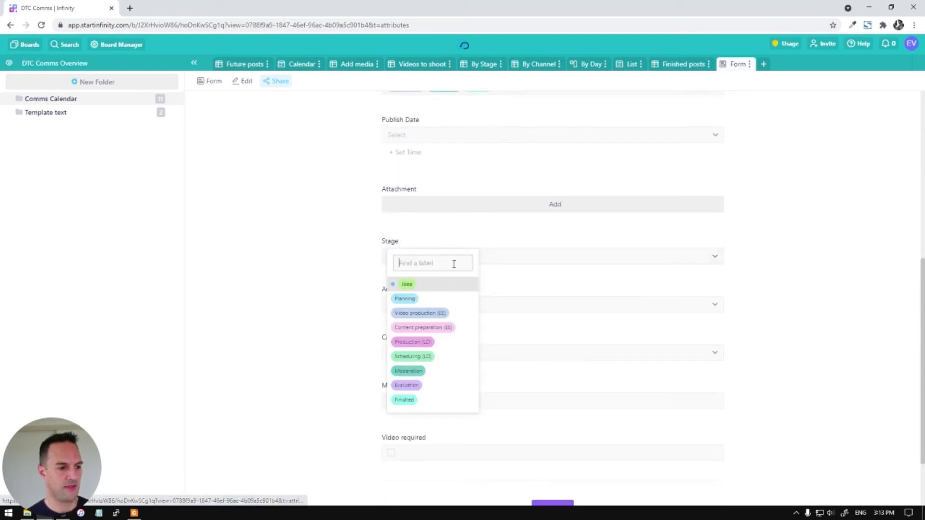
left_click(424, 327)
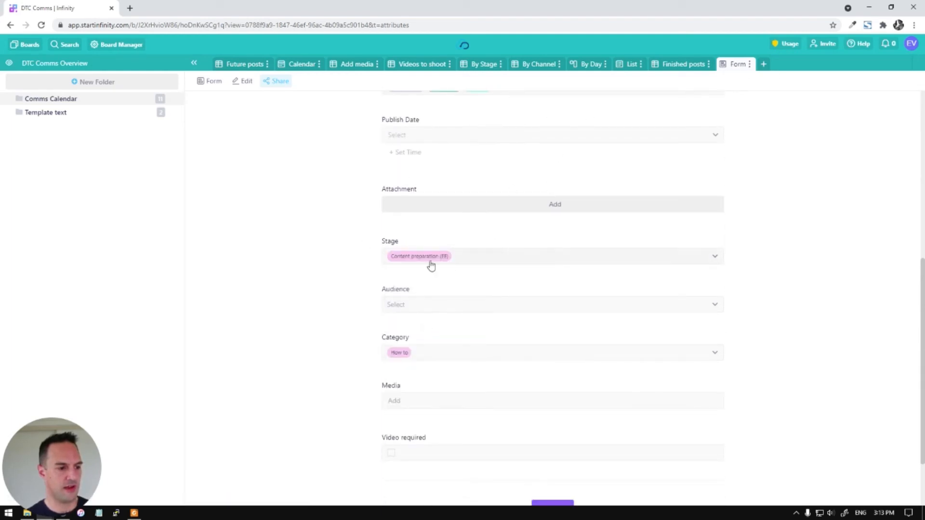
left_click(518, 257)
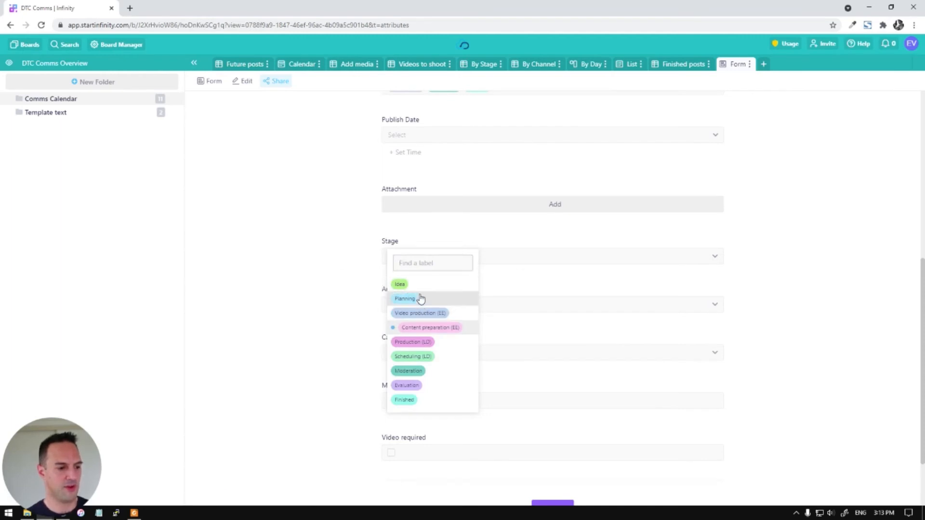
left_click(418, 299)
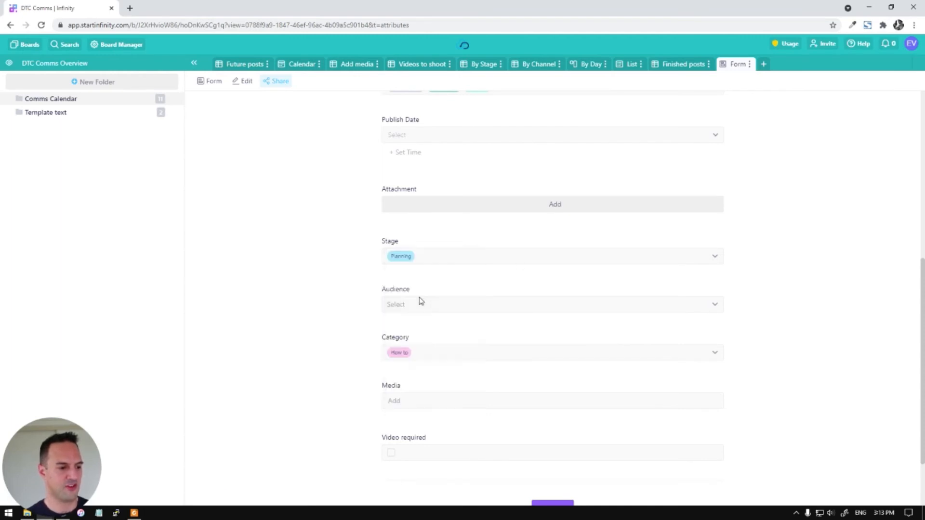
left_click(501, 308)
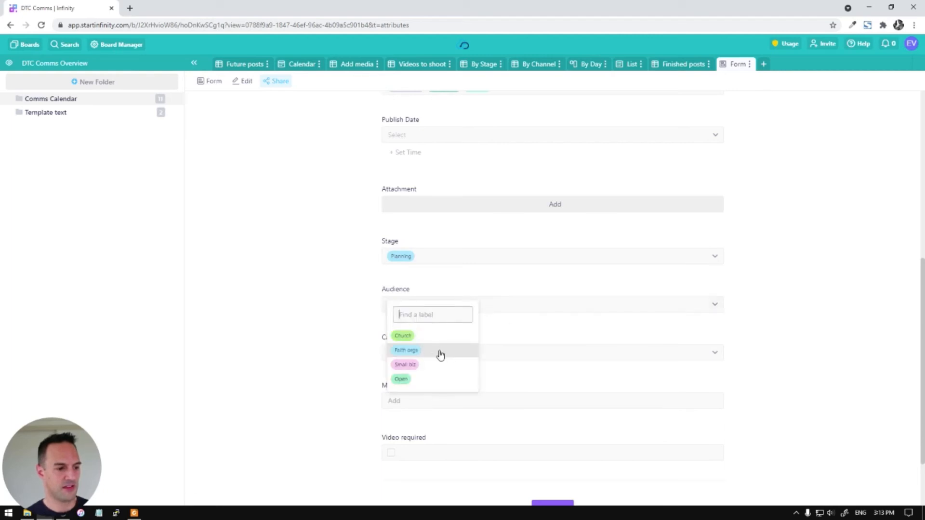
left_click(408, 379)
left_click(410, 336)
left_click(400, 354)
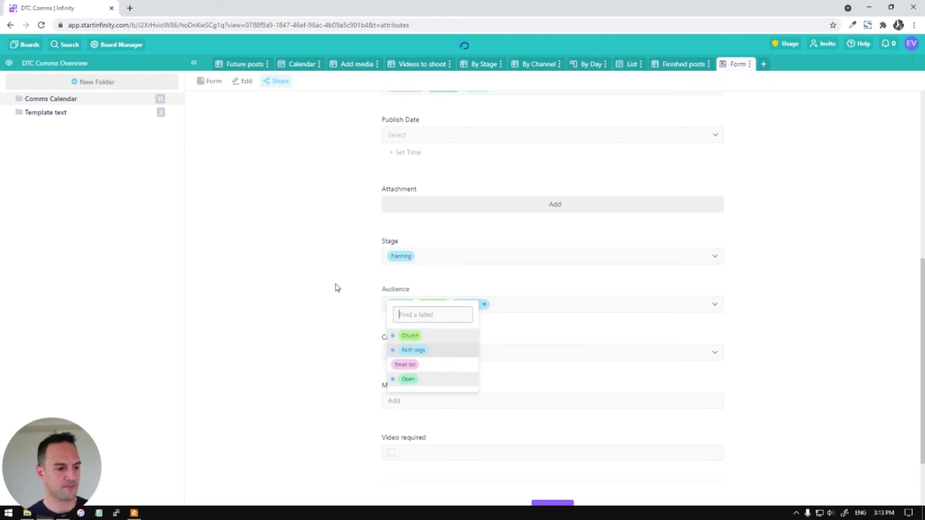
left_click(337, 286)
scroll(526, 201, "down", 2)
left_click(450, 270)
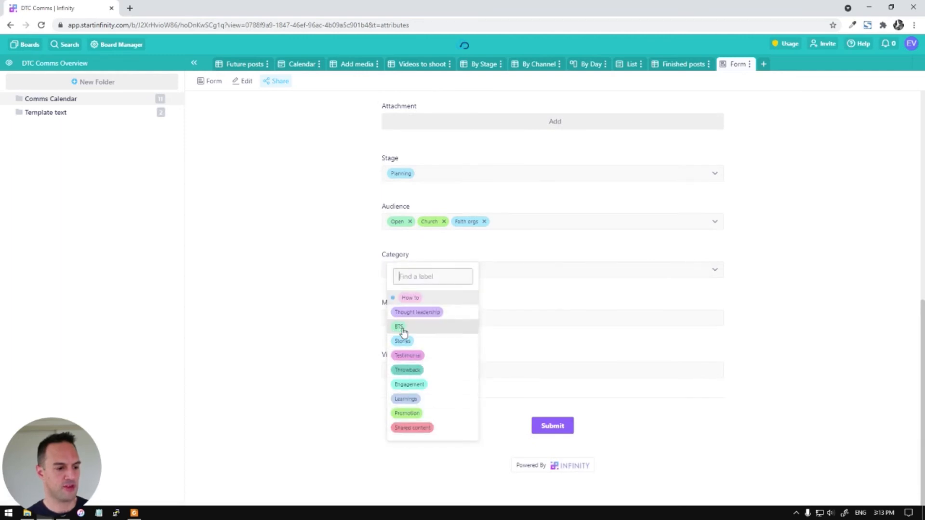
left_click(265, 196)
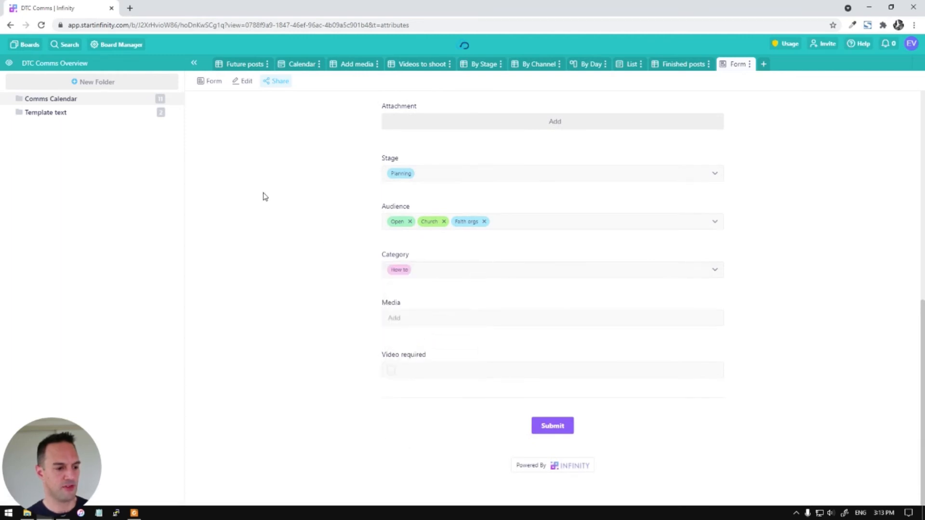
Submit the test form entry
left_click(551, 317)
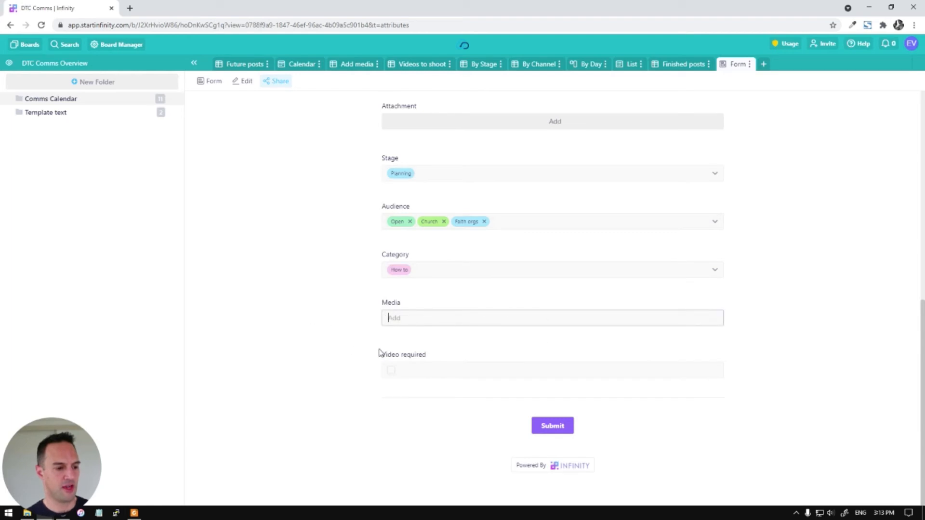
scroll(532, 213, "up", 4)
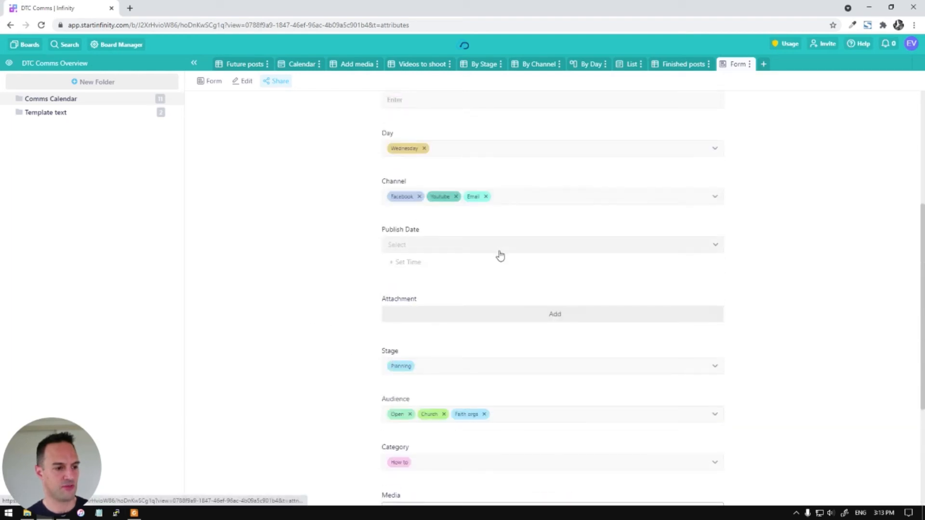
scroll(499, 254, "down", 4)
left_click(564, 427)
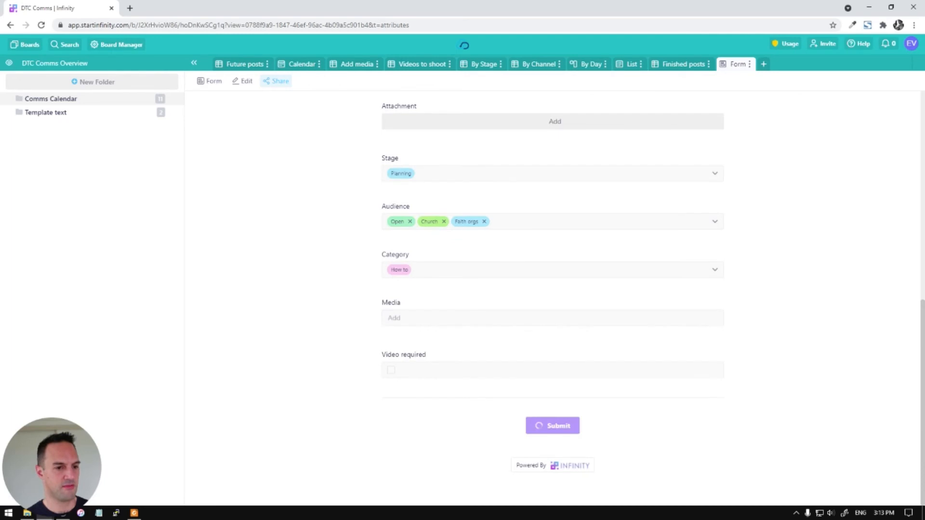
Check the new entry in the Future posts table, then return to the blank Form view
left_click(246, 67)
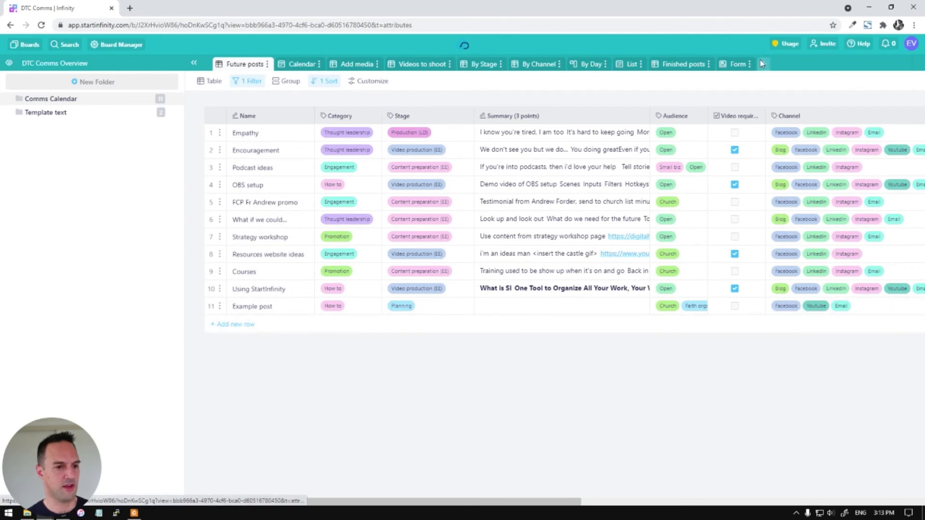
left_click(735, 68)
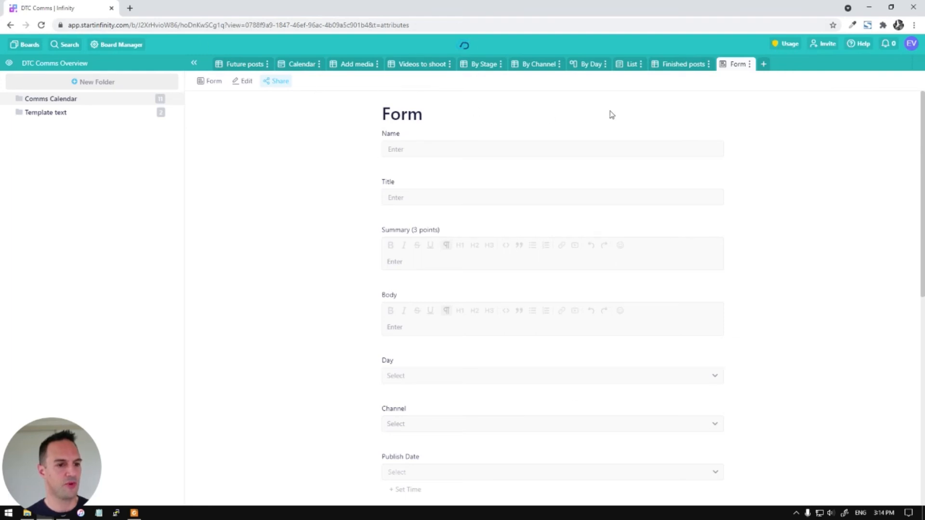
left_click(121, 45)
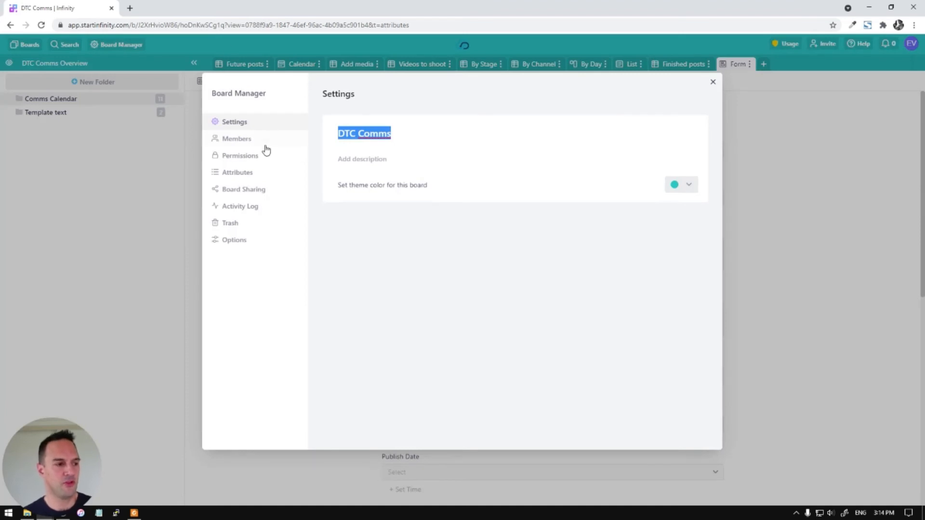
left_click(239, 140)
left_click(241, 156)
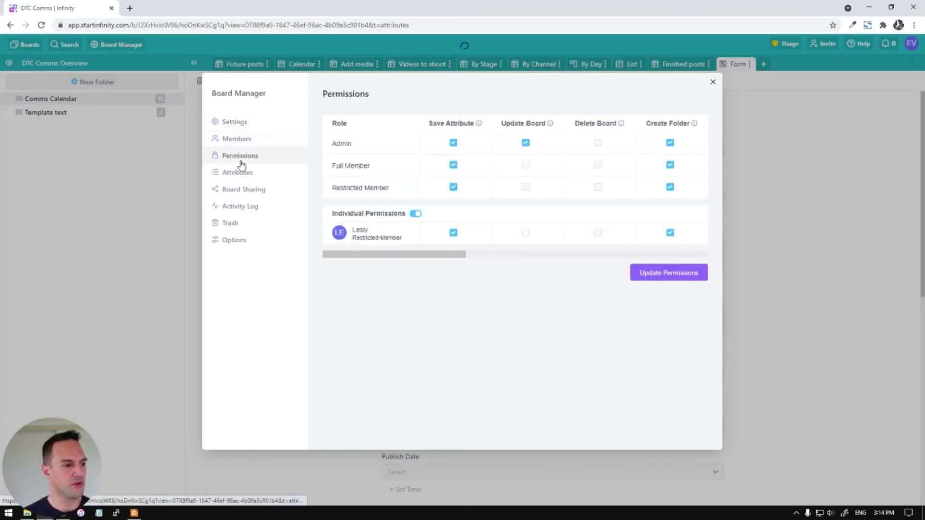
left_click(243, 189)
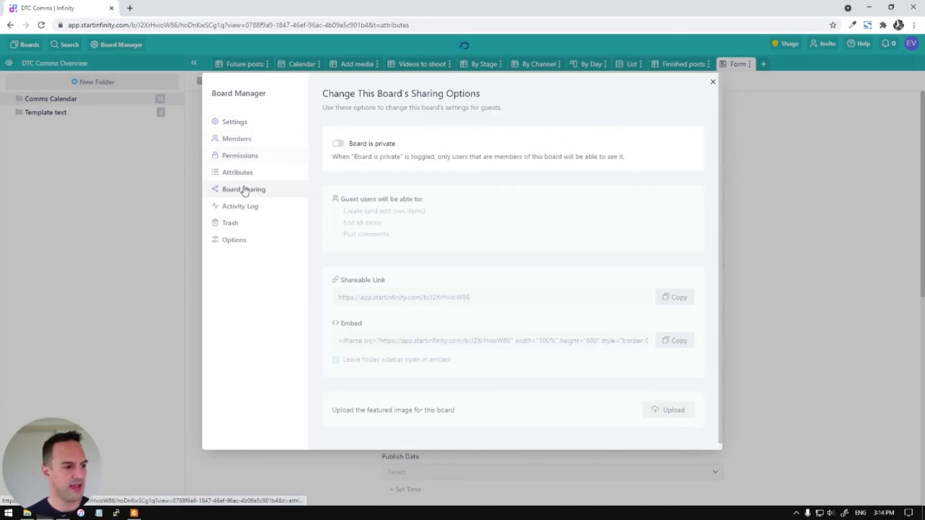
left_click(339, 144)
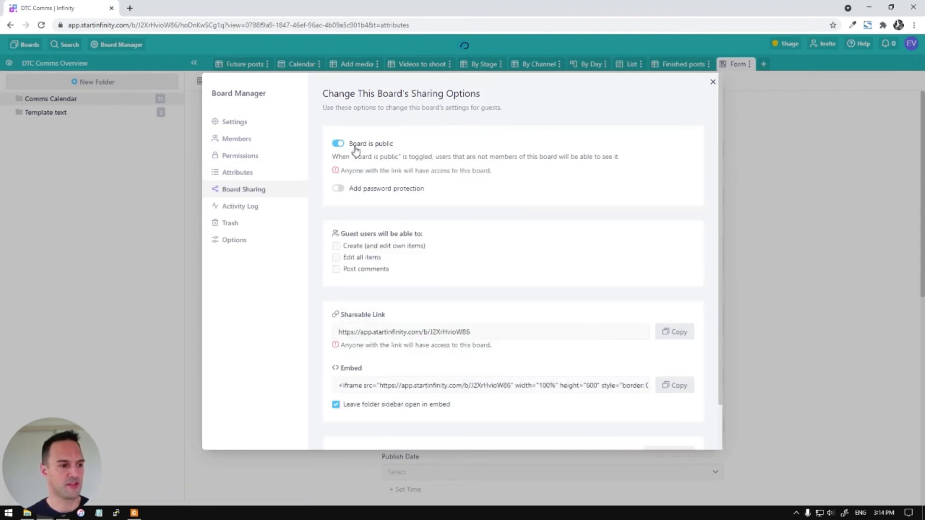
left_click(338, 189)
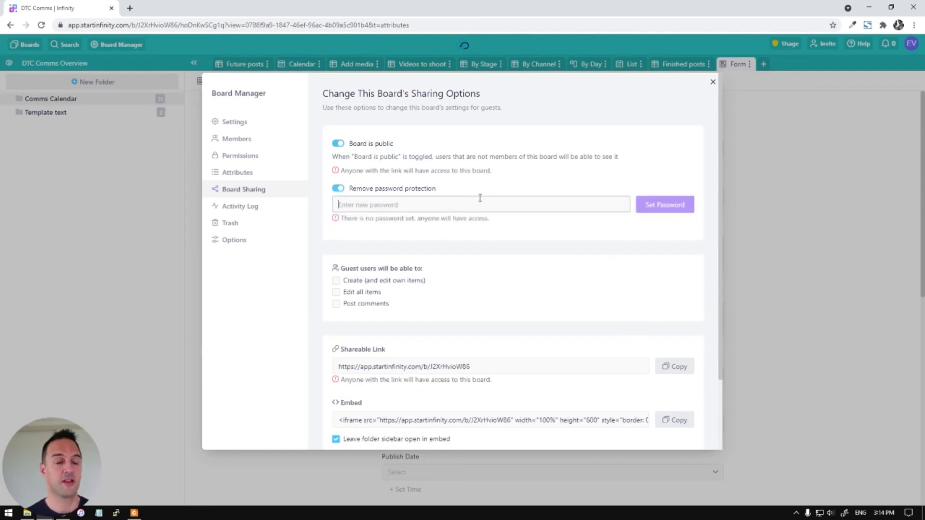
scroll(526, 182, "down", 3)
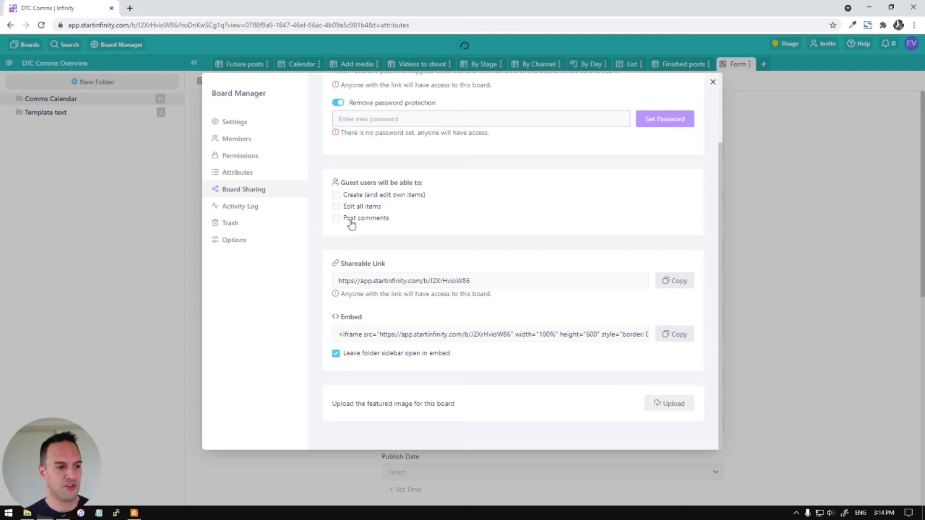
left_click(336, 221)
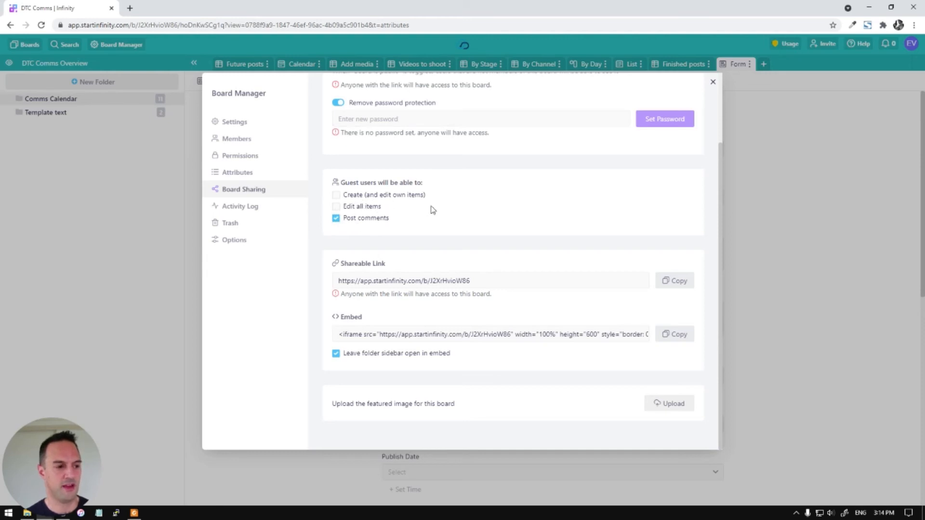
left_click(398, 198)
left_click(405, 199)
scroll(521, 281, "up", 2)
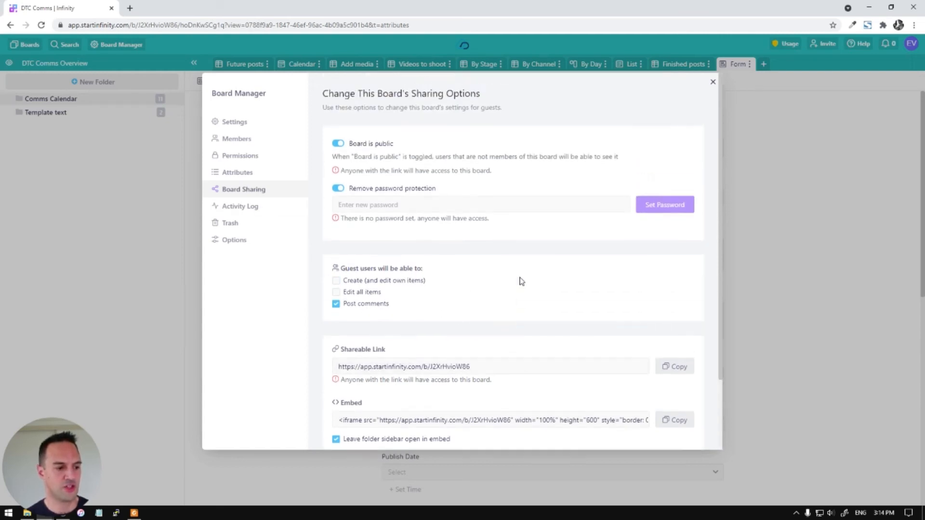
scroll(480, 265, "down", 2)
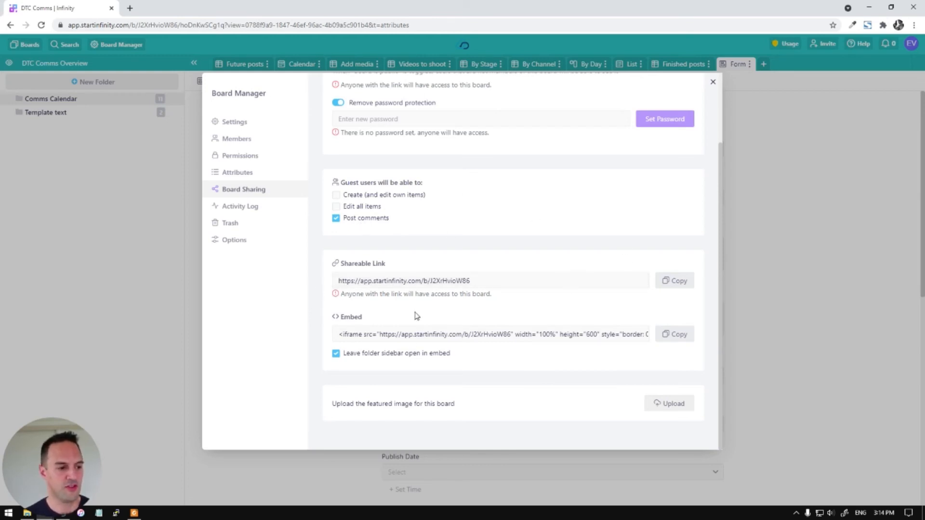
triple_click(412, 281)
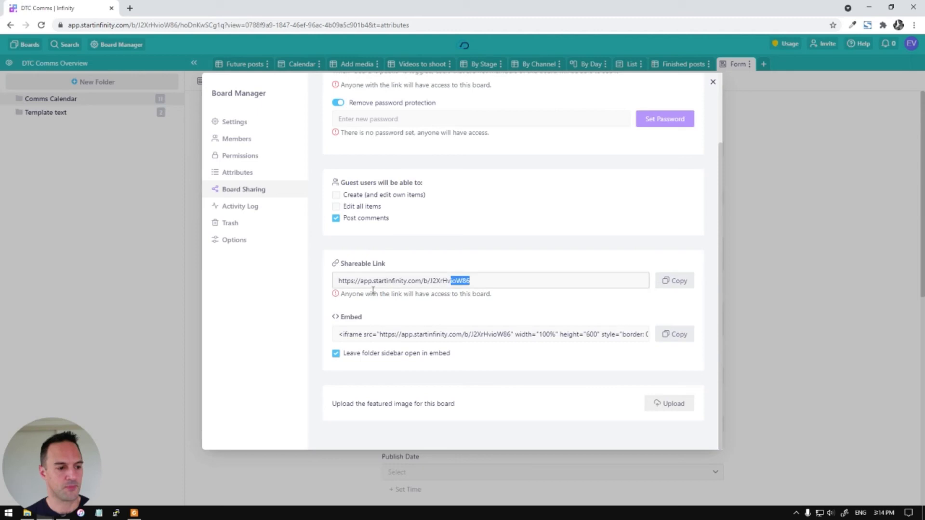
left_click(480, 335)
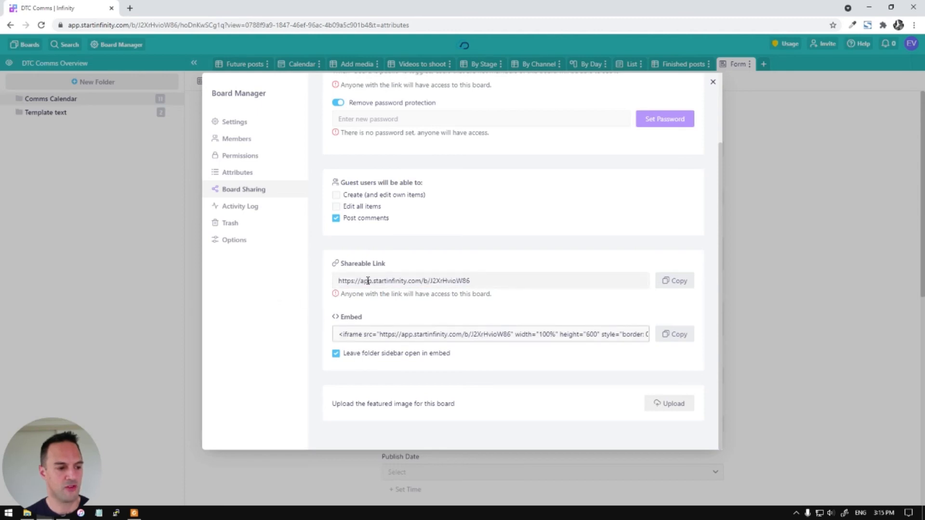
left_click_drag(521, 283, 264, 292)
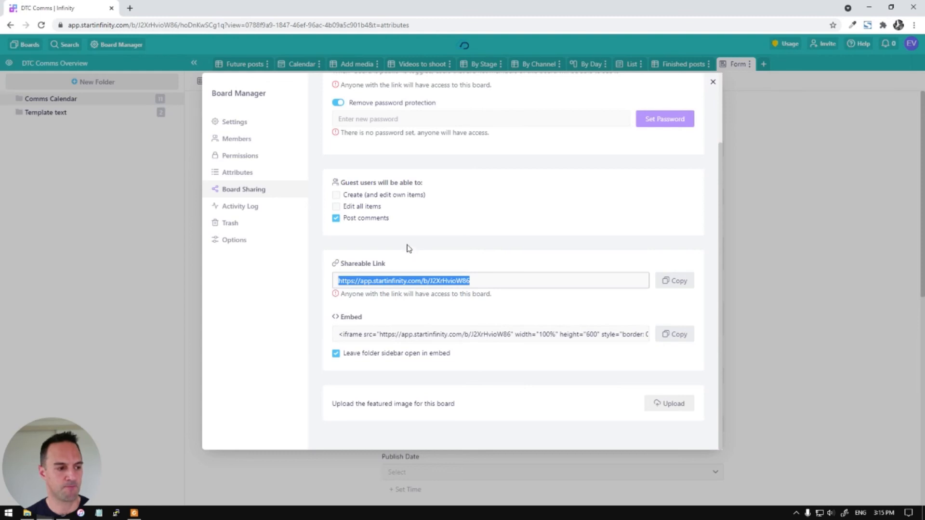
scroll(376, 232, "up", 2)
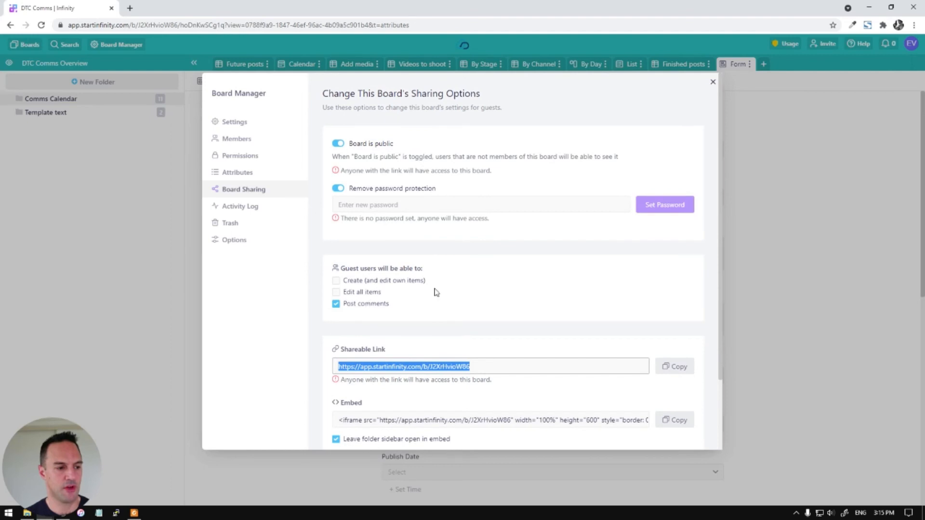
left_click(337, 143)
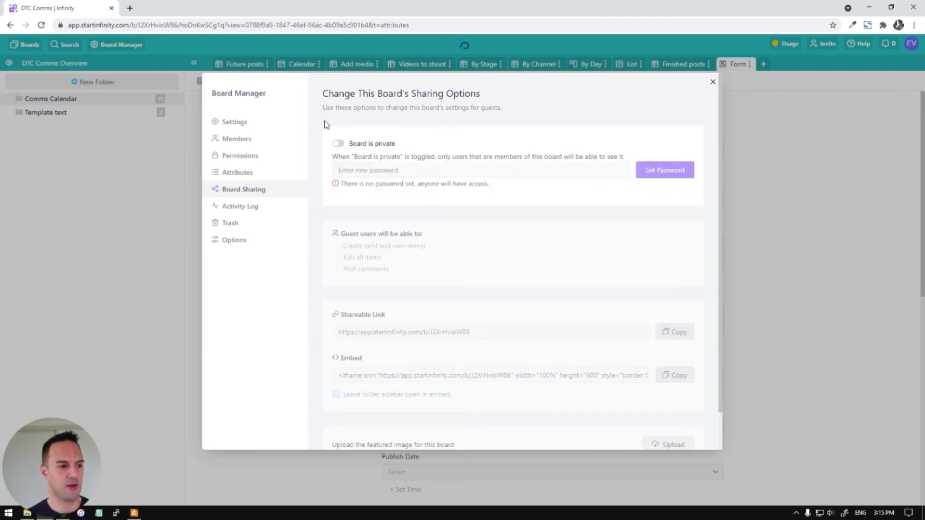
left_click(799, 242)
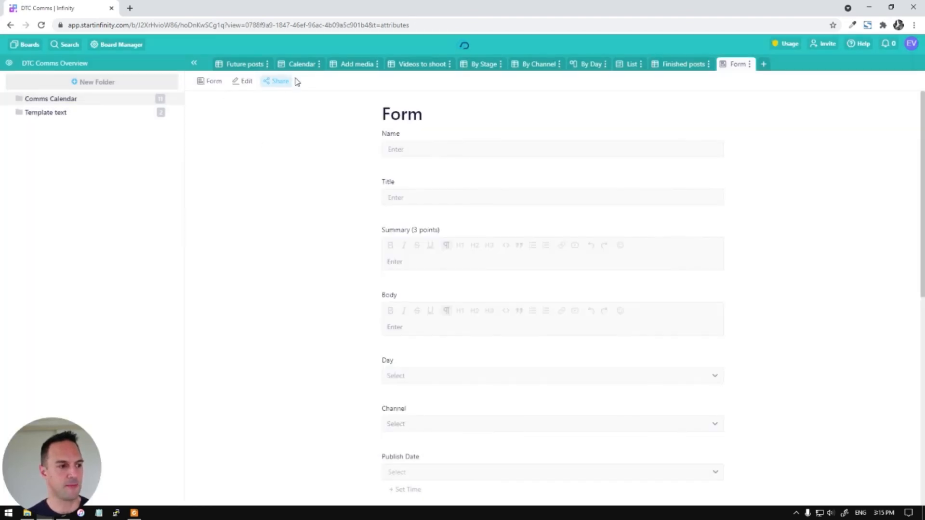
Post the comment 'Test comment' on Example post in the Future posts table
left_click(242, 64)
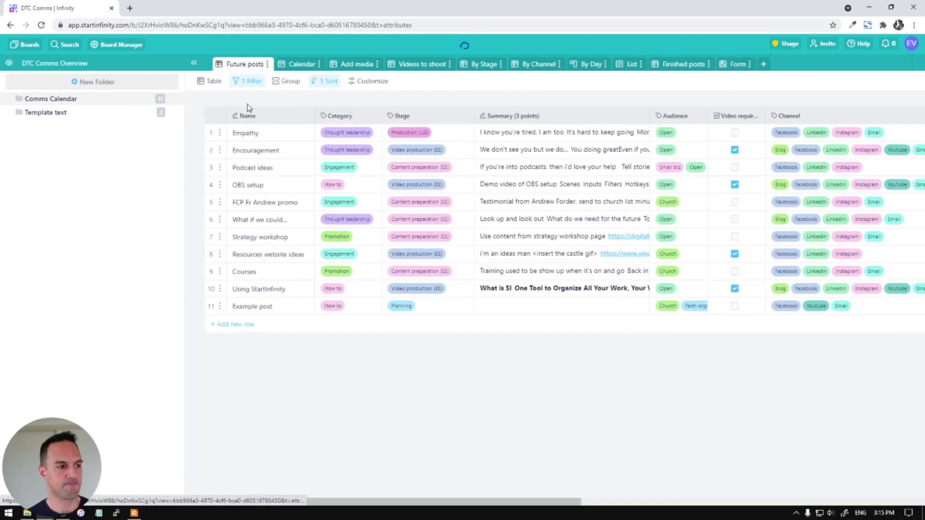
left_click(211, 307)
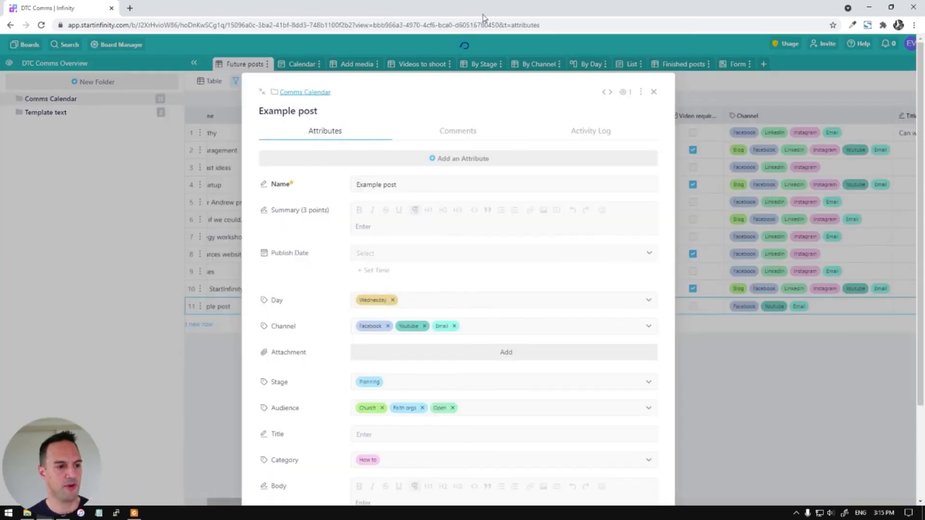
left_click(477, 137)
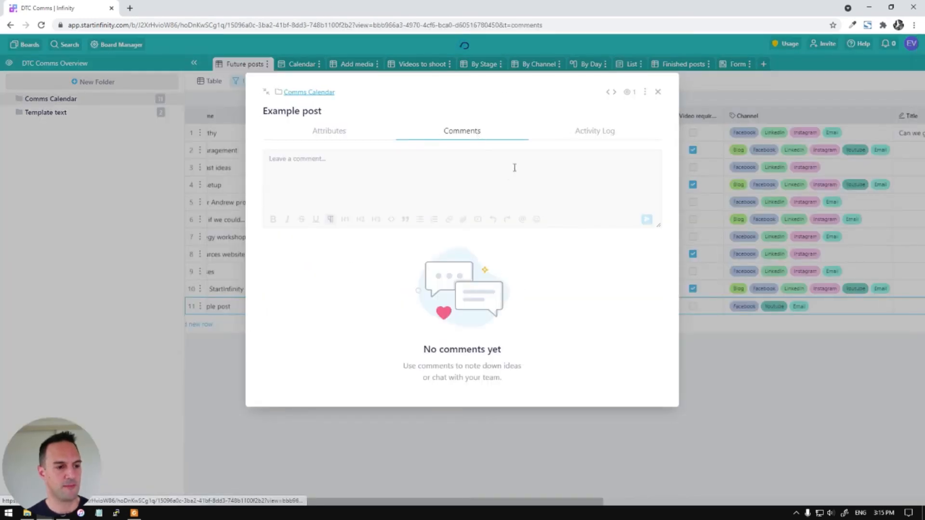
left_click(539, 173)
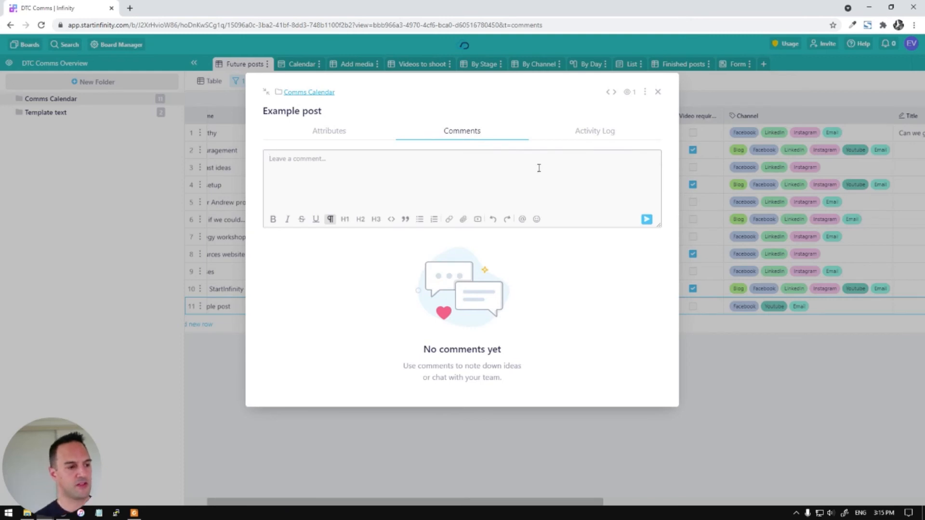
type("Test comment")
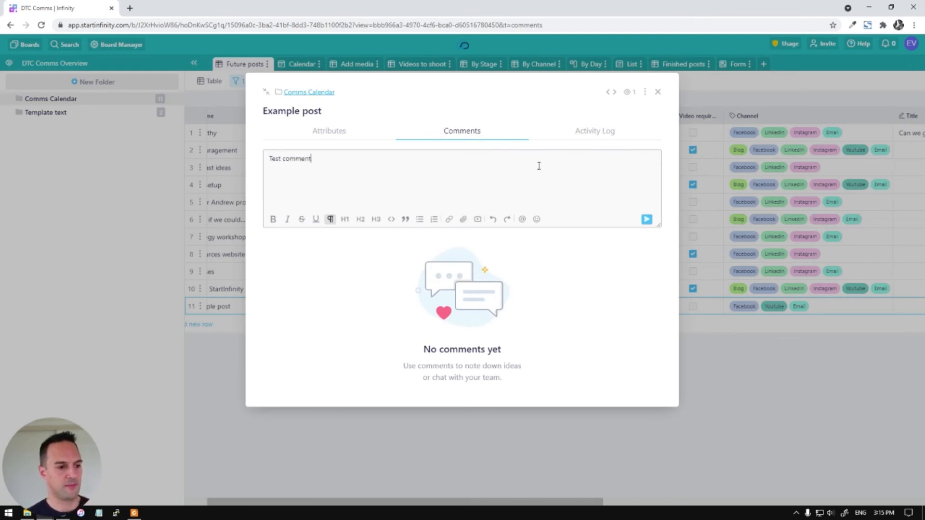
left_click(647, 219)
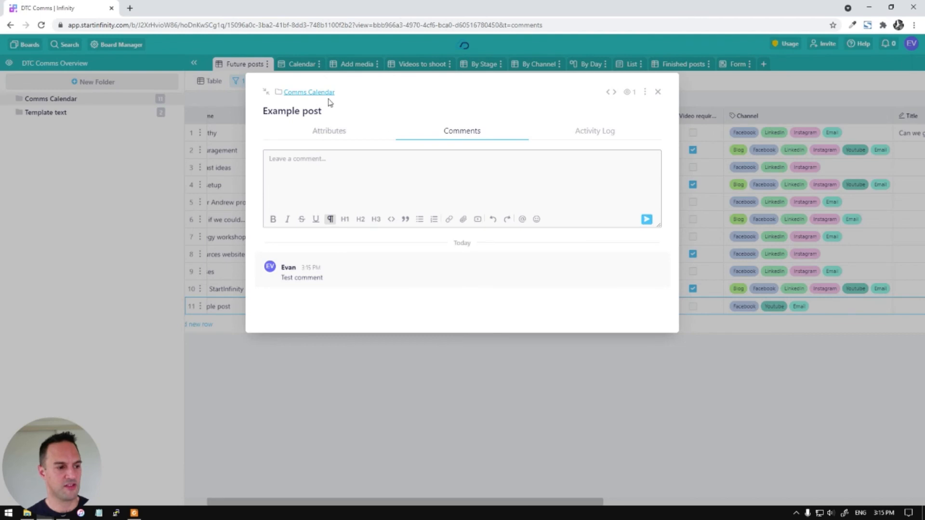
Show Example post's activity log with the new comment
left_click(597, 132)
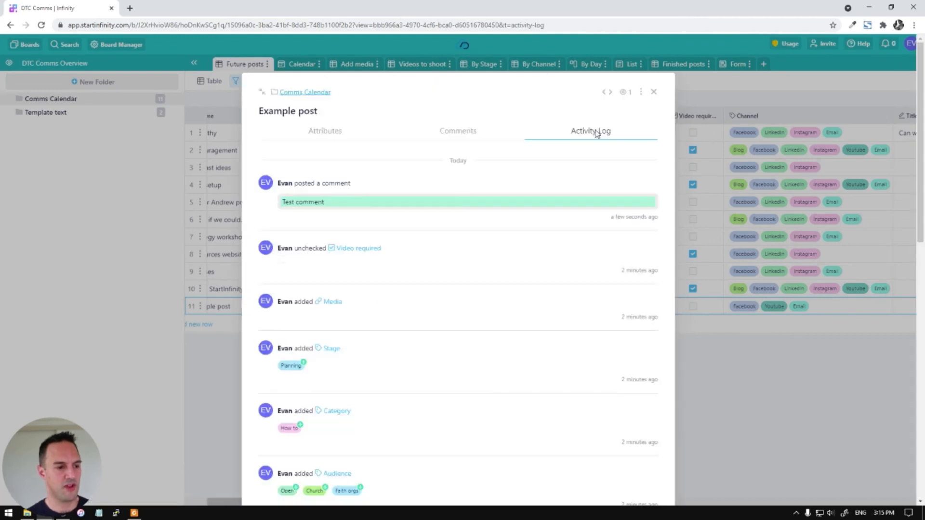
scroll(587, 337, "down", 10)
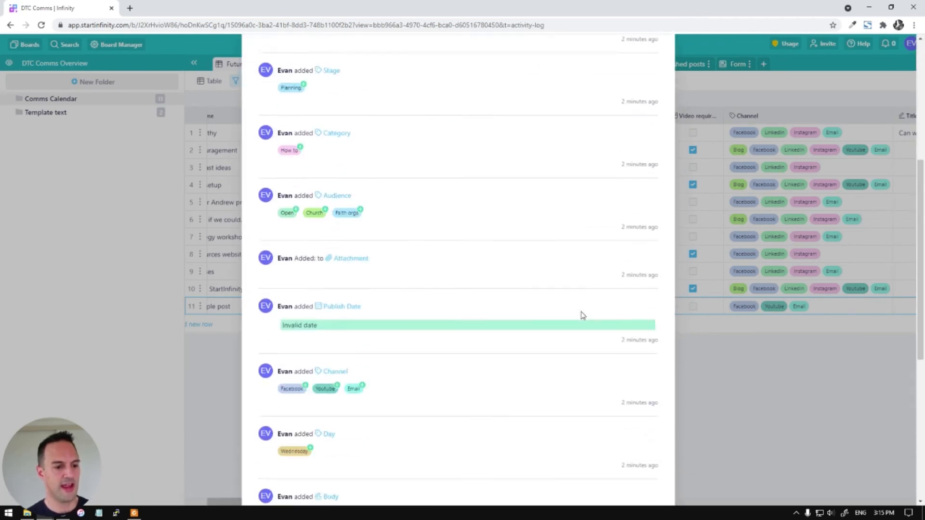
scroll(501, 323, "up", 10)
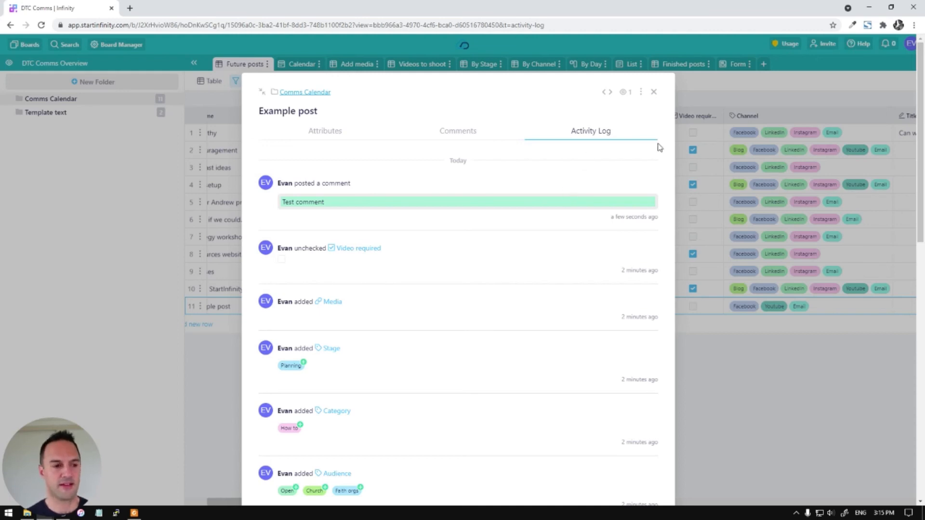
Close the Example post record and return to the Comms Calendar board's Future posts table
left_click(654, 94)
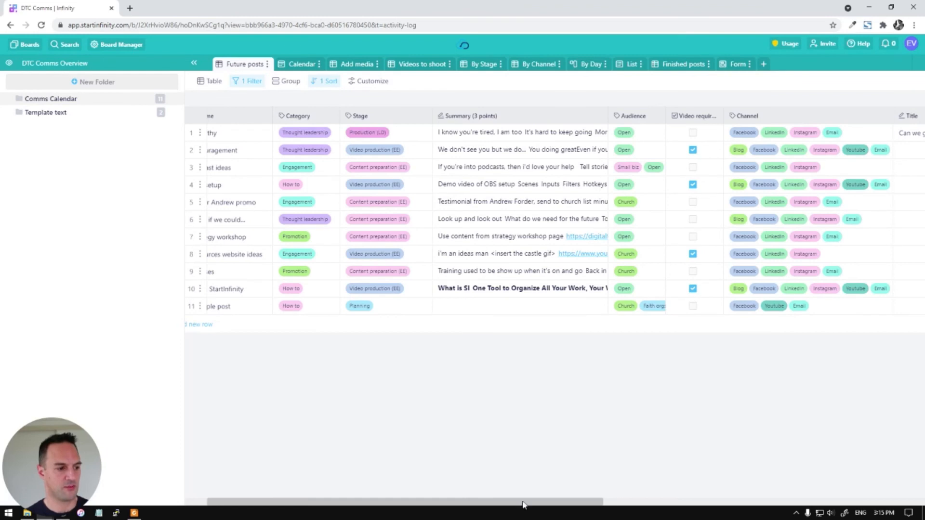
left_click_drag(482, 507, 460, 507)
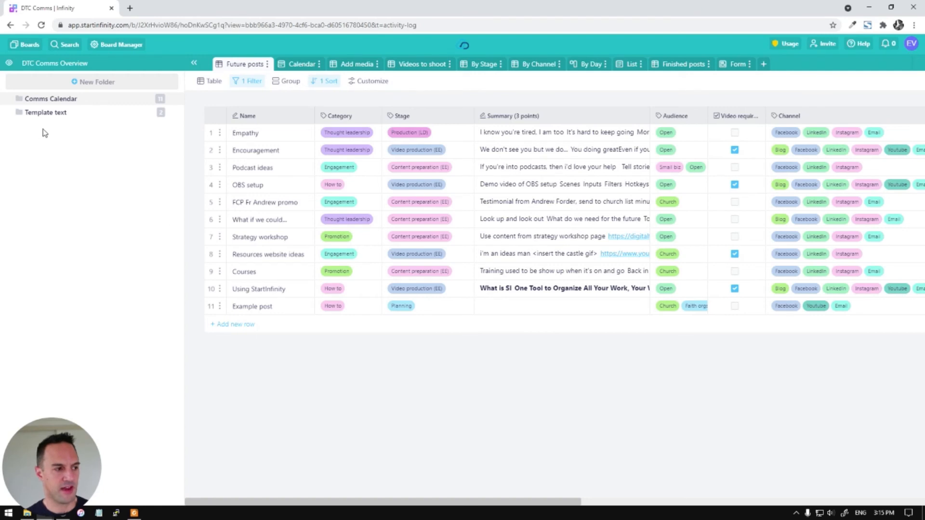
left_click(42, 112)
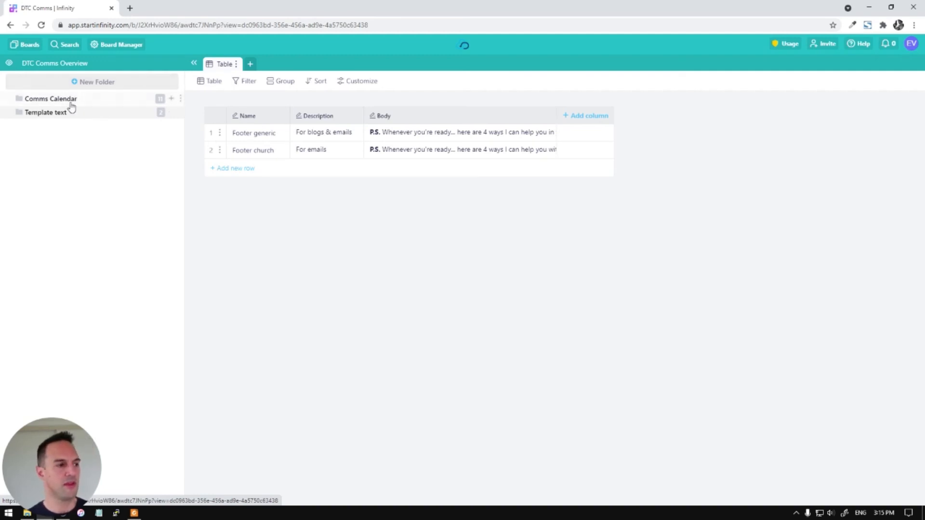
left_click(70, 101)
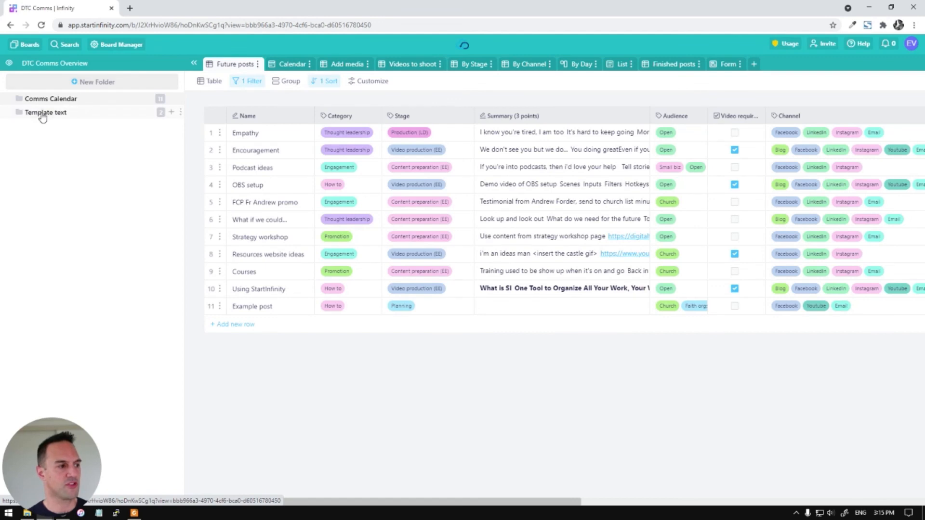
left_click(42, 114)
left_click(73, 101)
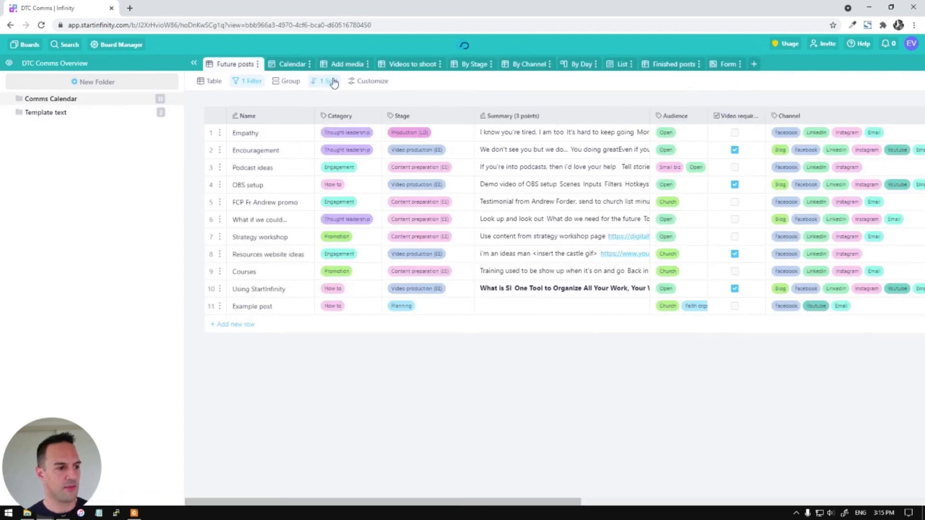
Add a filter condition for Publish Date after Jul 23rd
left_click(253, 83)
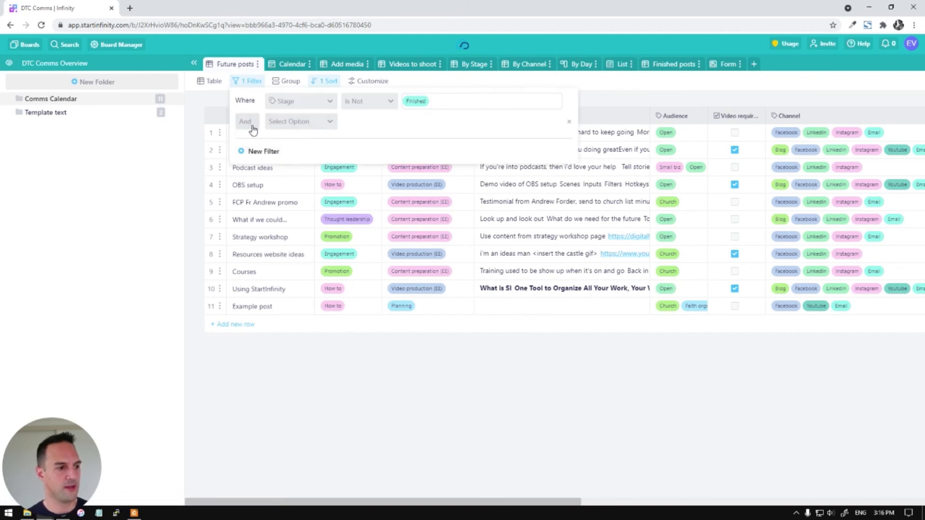
left_click(310, 124)
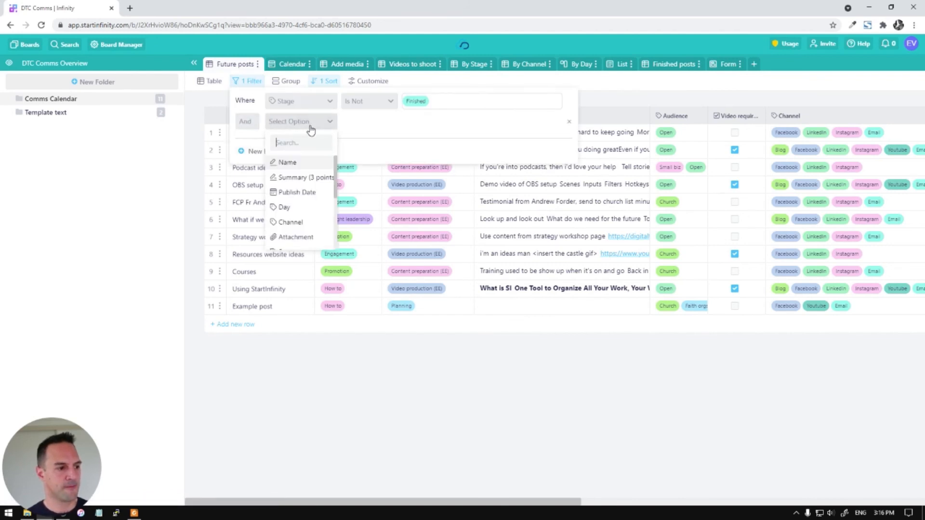
left_click(295, 192)
left_click(381, 126)
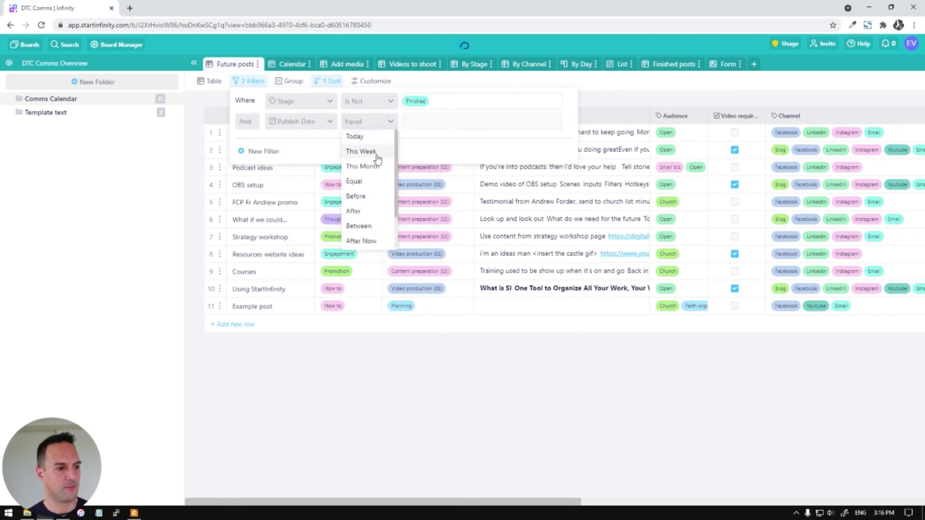
left_click(378, 167)
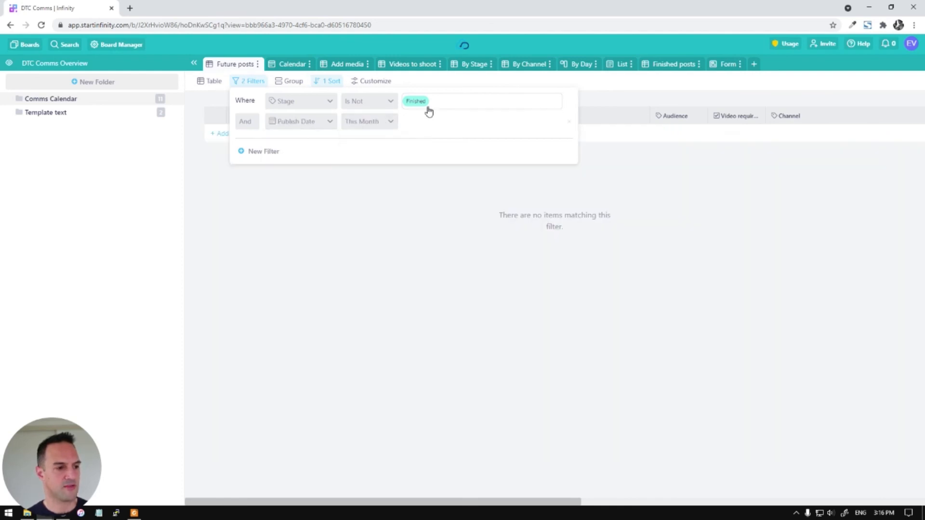
left_click(353, 125)
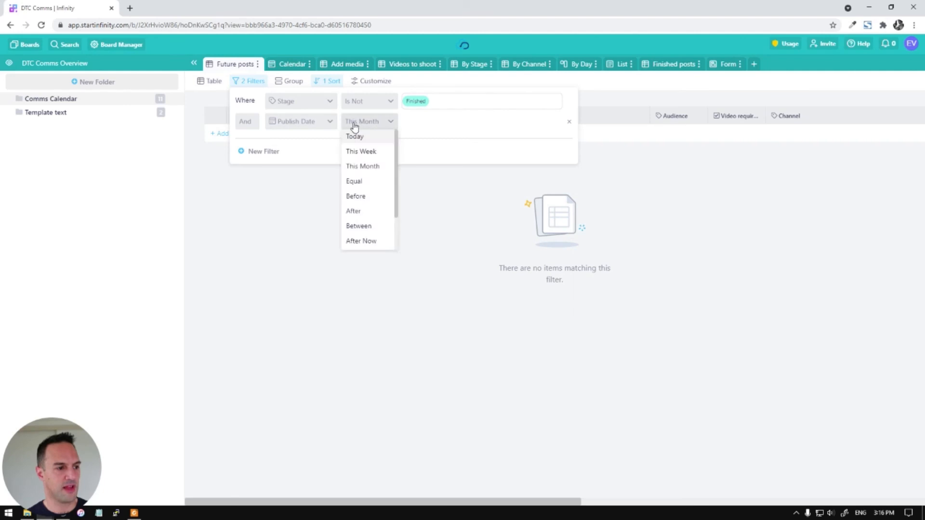
left_click(362, 154)
left_click(367, 127)
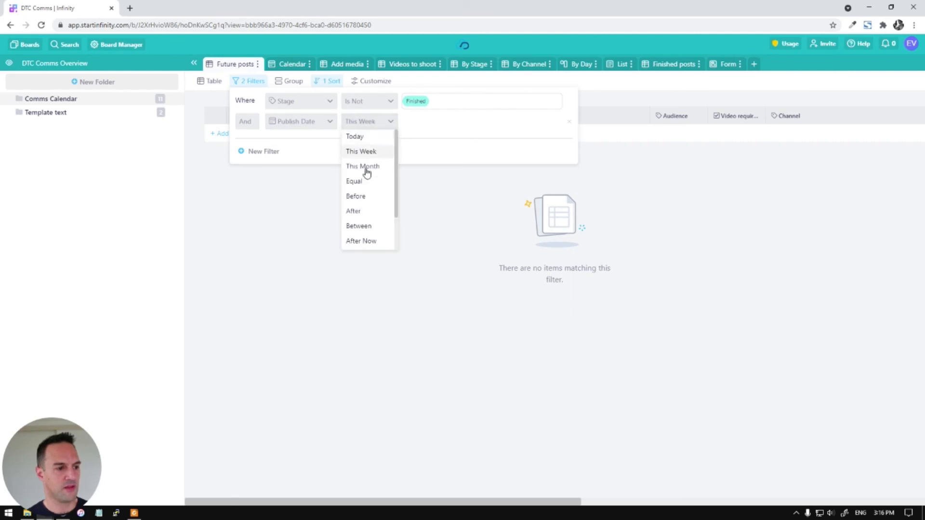
left_click(370, 197)
left_click(434, 121)
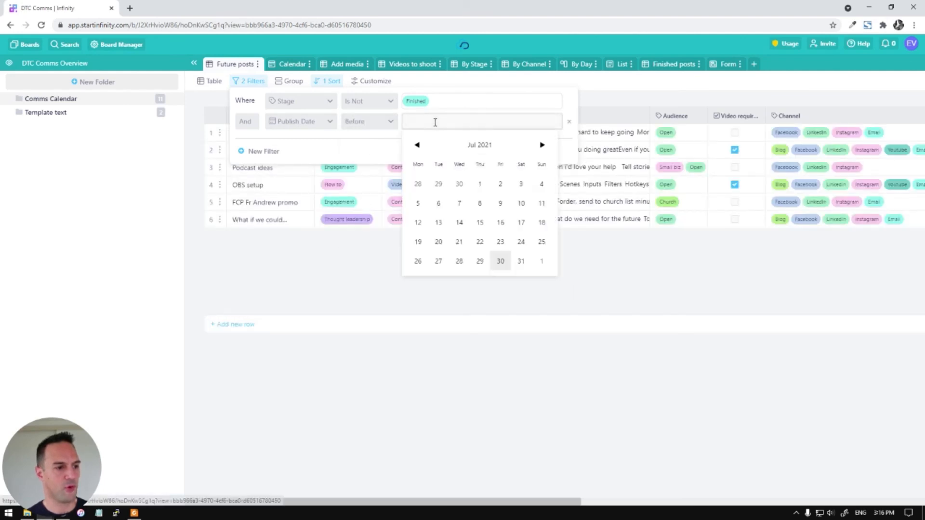
left_click(497, 241)
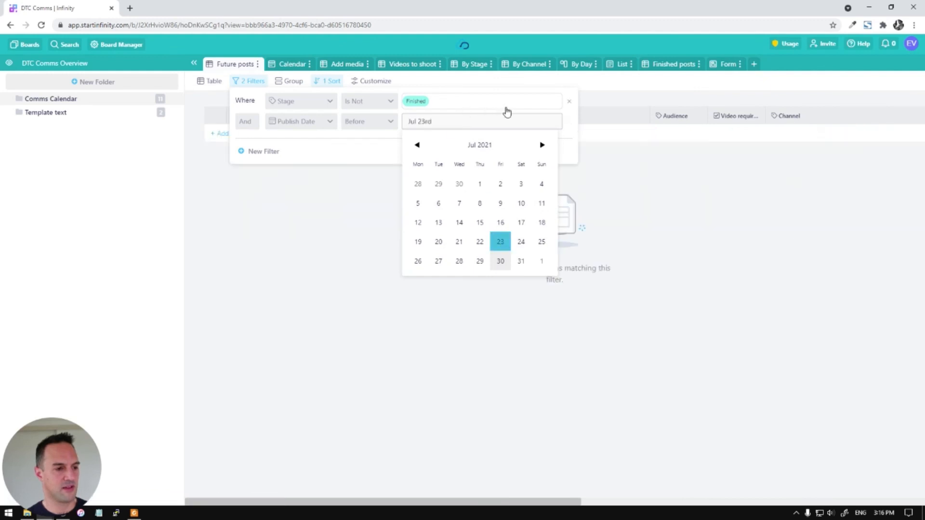
left_click(371, 124)
left_click(356, 212)
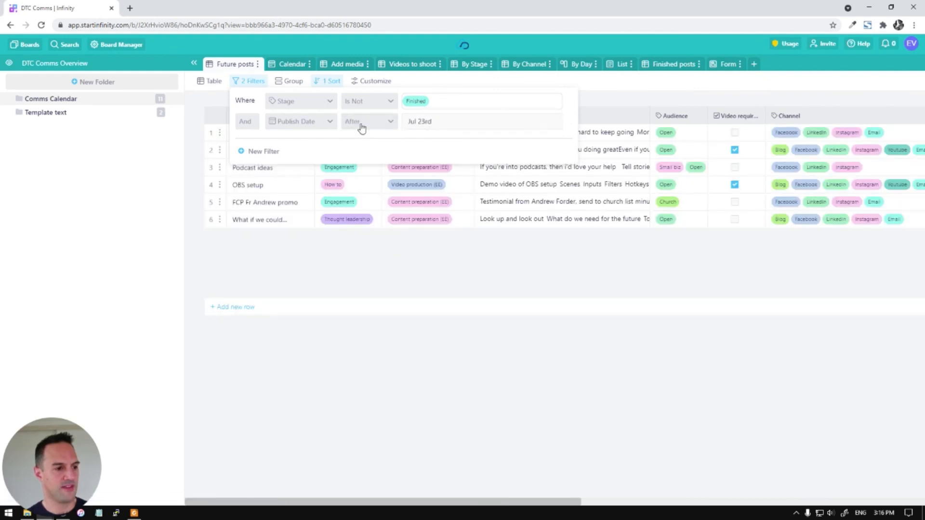
Add a third filter condition and browse its field list
left_click(251, 151)
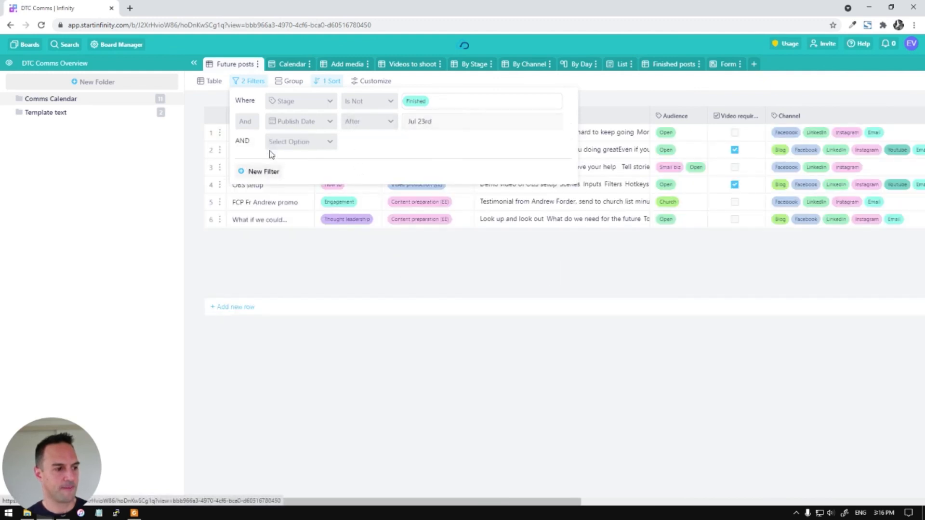
left_click(311, 141)
scroll(304, 182, "down", 5)
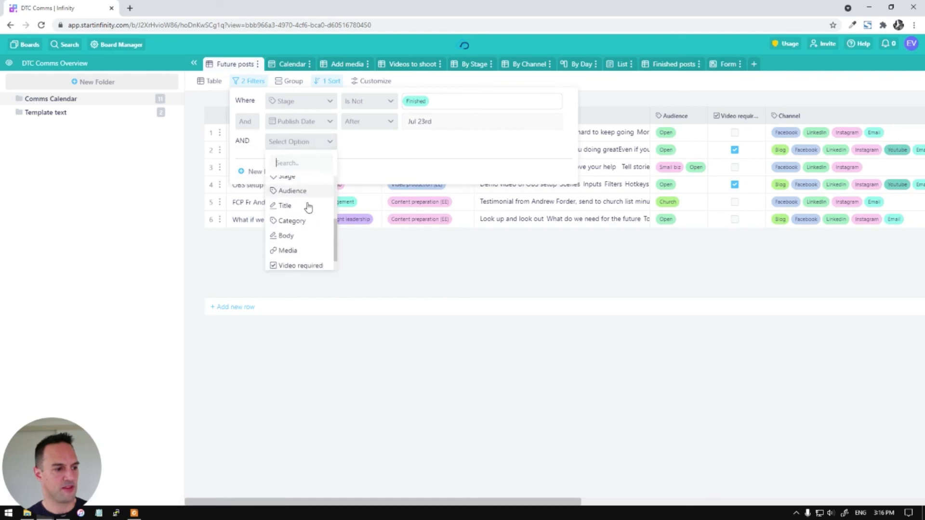
scroll(301, 248, "down", 1)
scroll(308, 241, "up", 4)
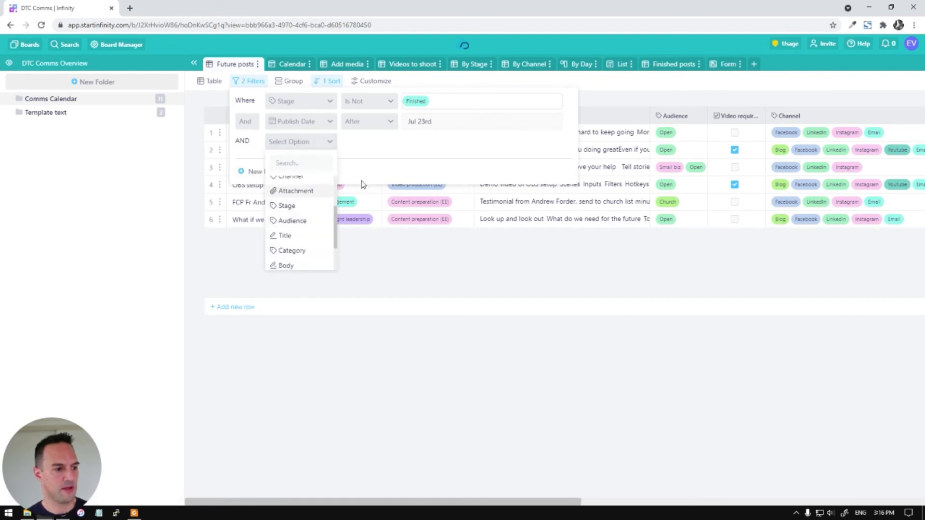
scroll(311, 229, "up", 2)
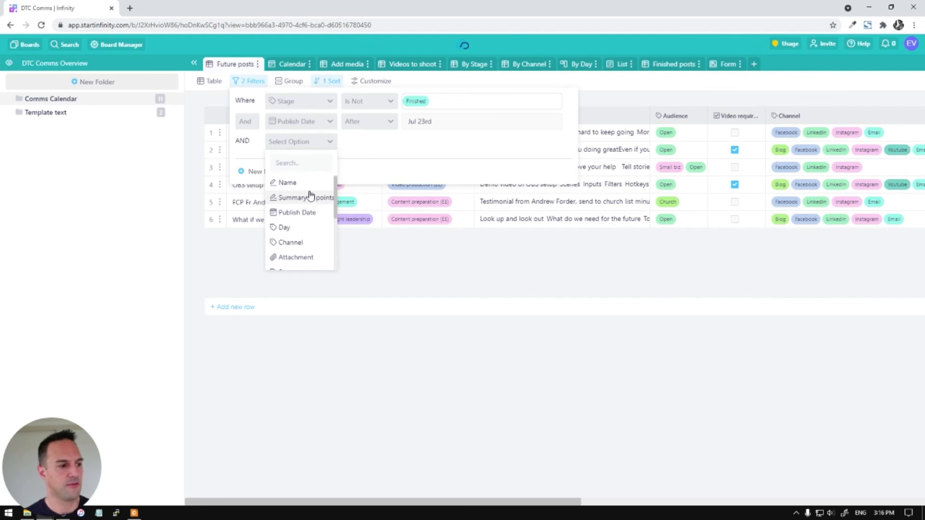
scroll(302, 245, "down", 5)
scroll(308, 229, "up", 3)
Set the third condition to Stage is any of Video production (EE), Scheduling (LD), Evaluation
left_click(287, 226)
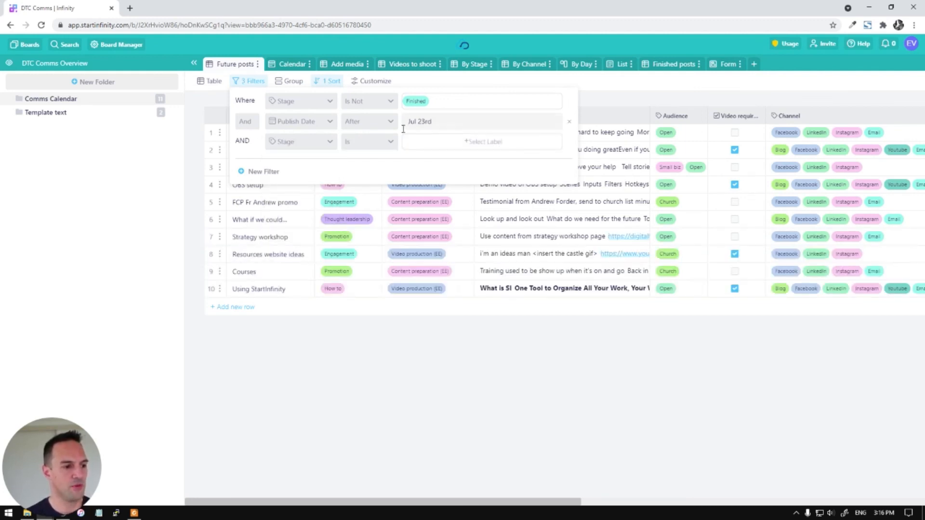
left_click(443, 143)
left_click(438, 199)
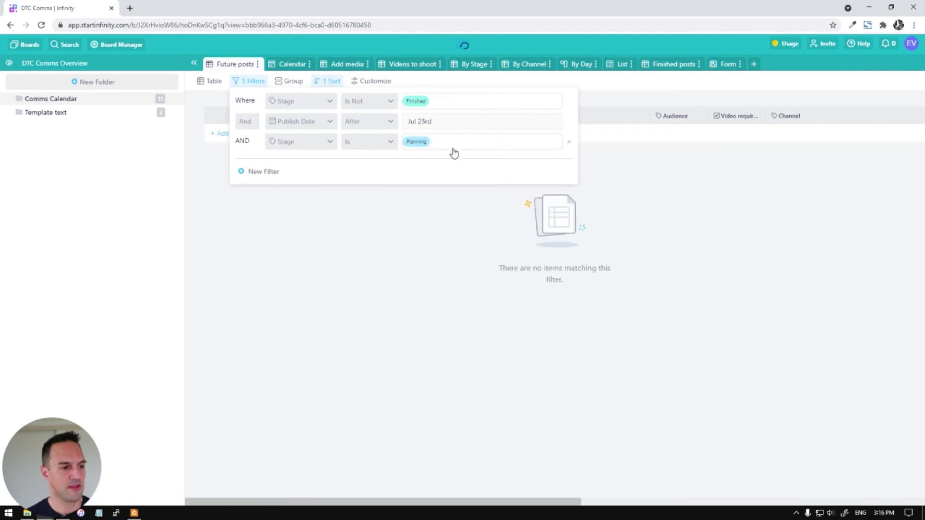
left_click(457, 147)
left_click(437, 213)
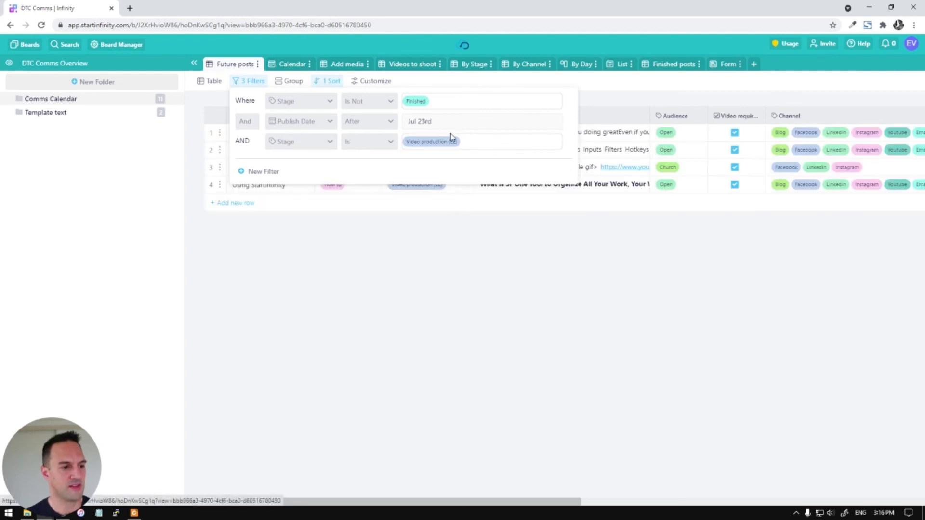
left_click(374, 147)
left_click(359, 186)
left_click(477, 142)
left_click(430, 258)
left_click(512, 141)
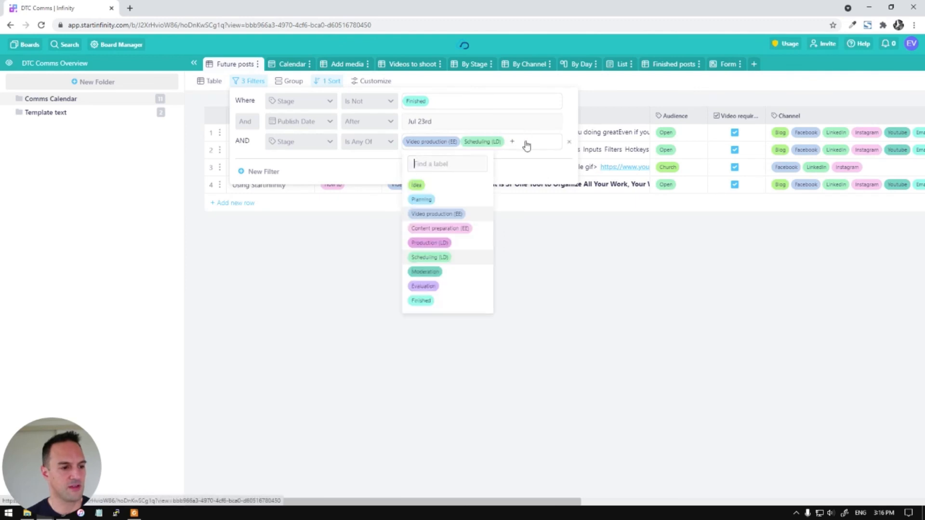
left_click(423, 286)
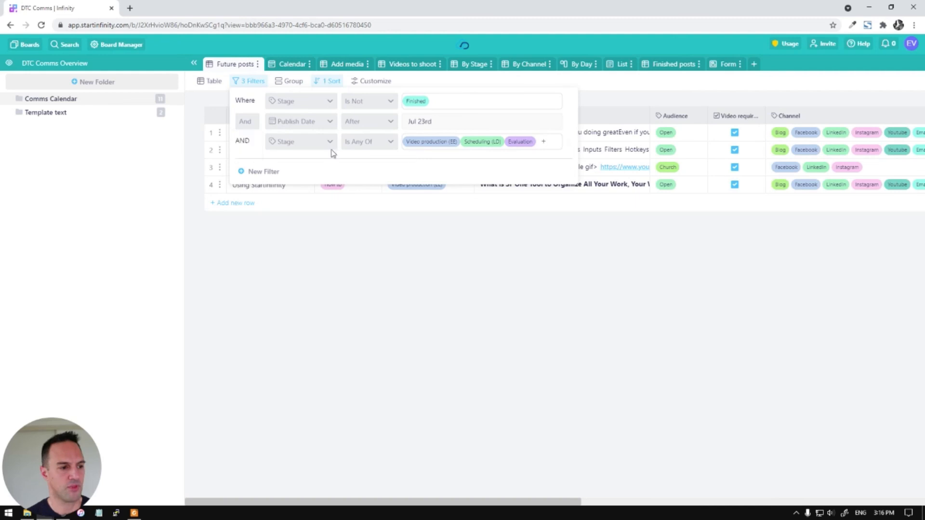
left_click(242, 122)
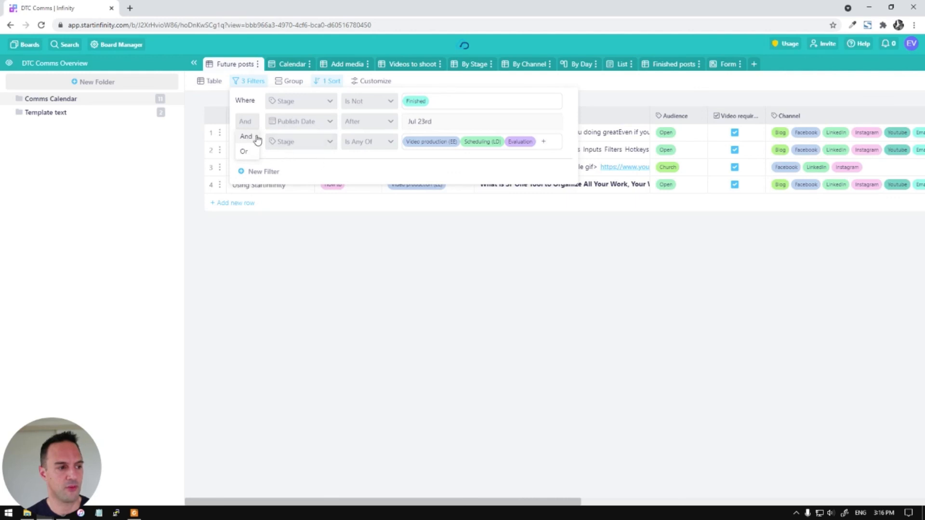
left_click(311, 164)
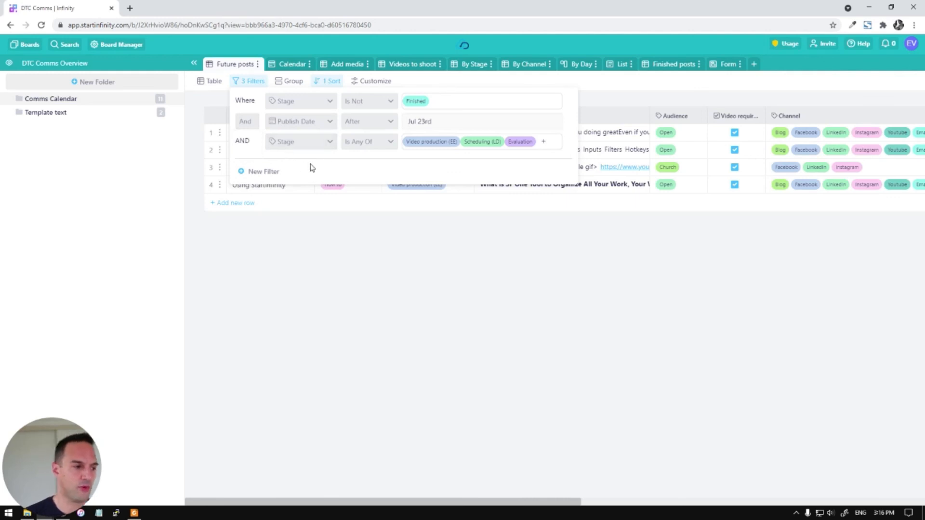
Remove the Publish Date and stage any-of conditions, leaving only Stage is not Finished
left_click(648, 105)
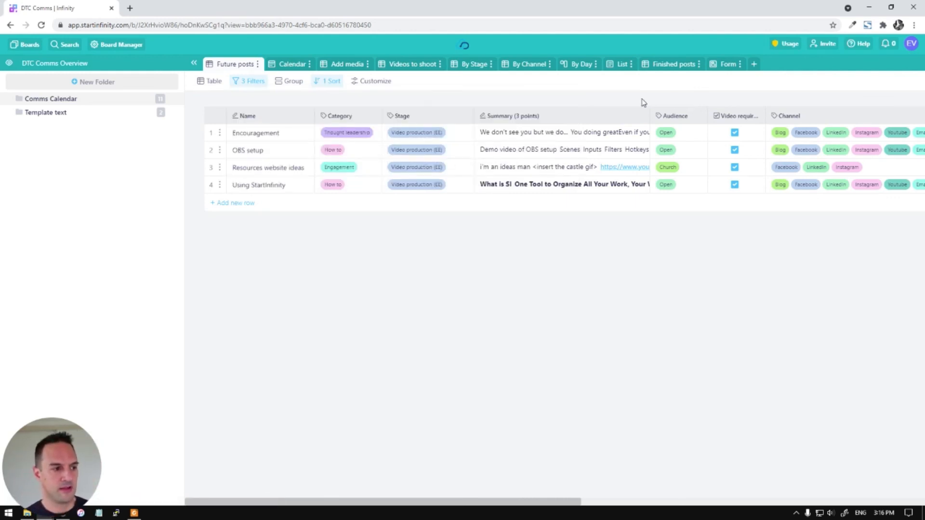
left_click(256, 82)
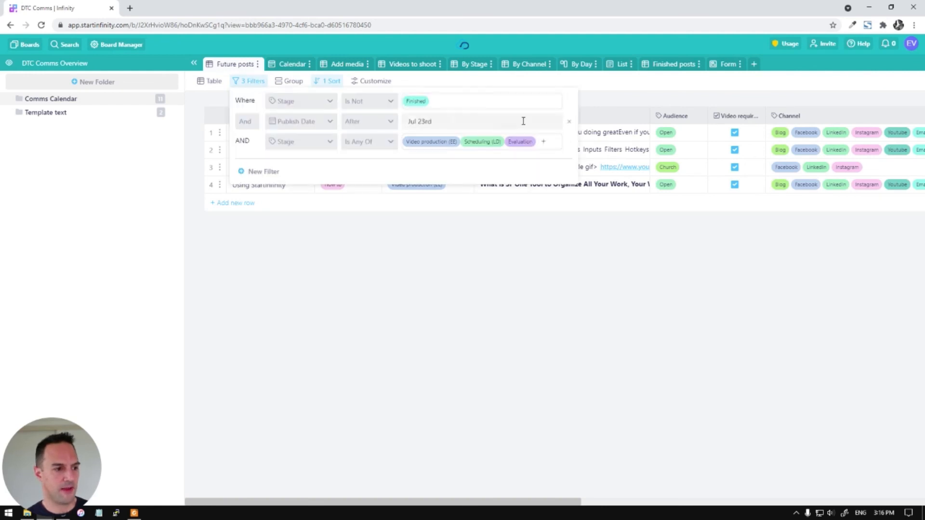
left_click(569, 124)
left_click(570, 123)
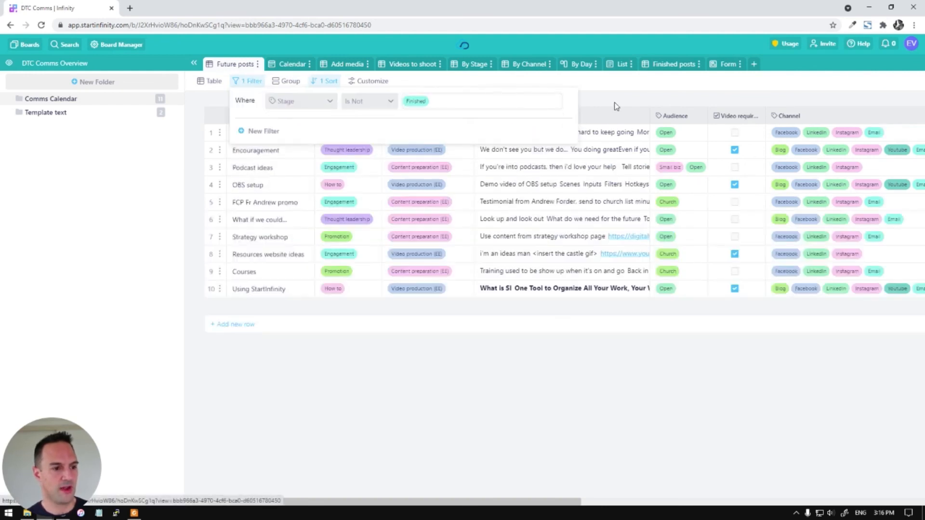
left_click(624, 100)
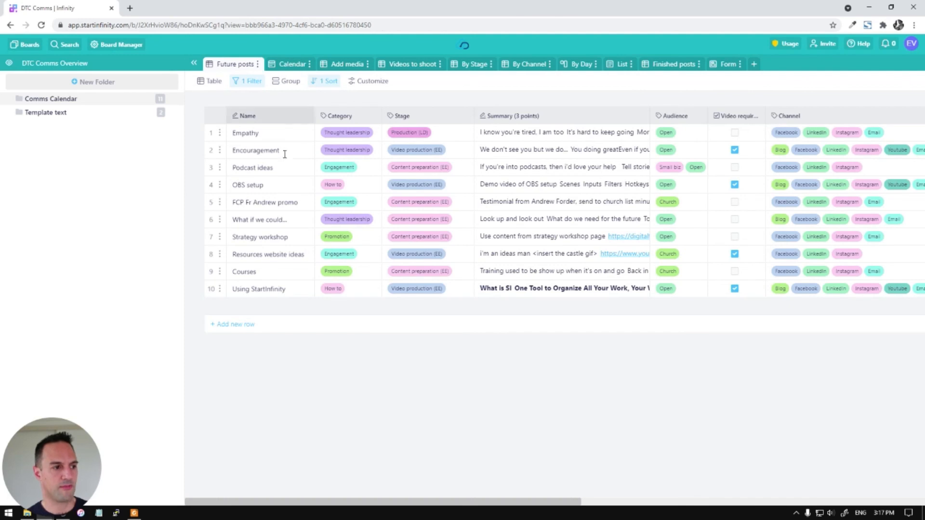
mouse_move(532, 507)
left_mouse_down()
mouse_move(836, 505)
mouse_move(524, 504)
left_mouse_up()
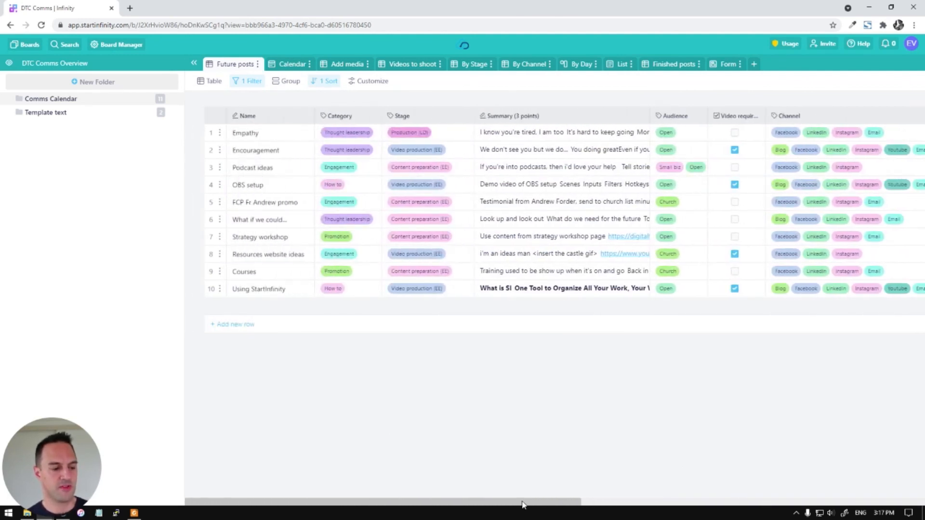